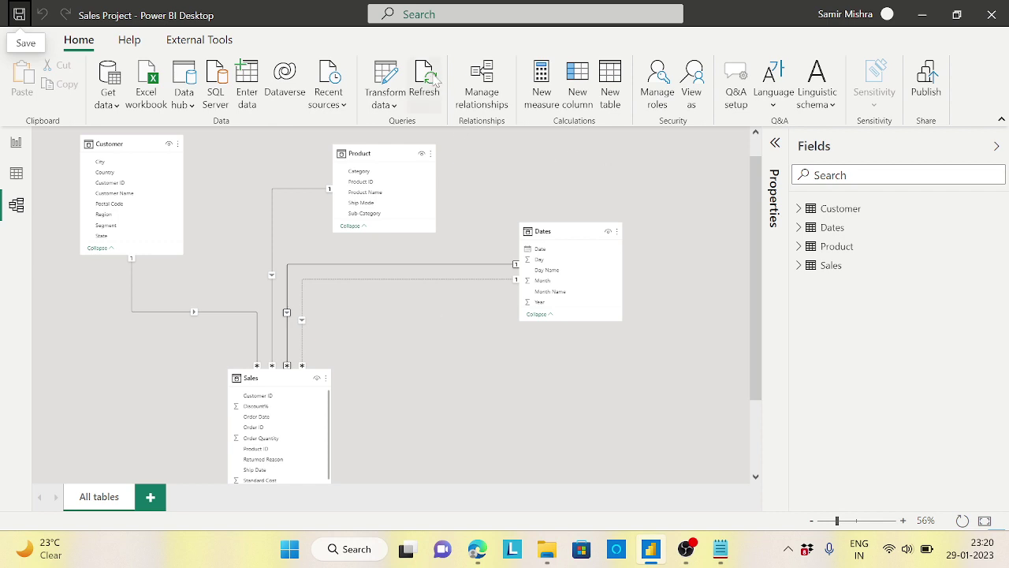
# Step: Open the Power Query Editor and connect to the Target Excel workbook in the DAX PlayList folder as a new source
pyautogui.click(386, 75)
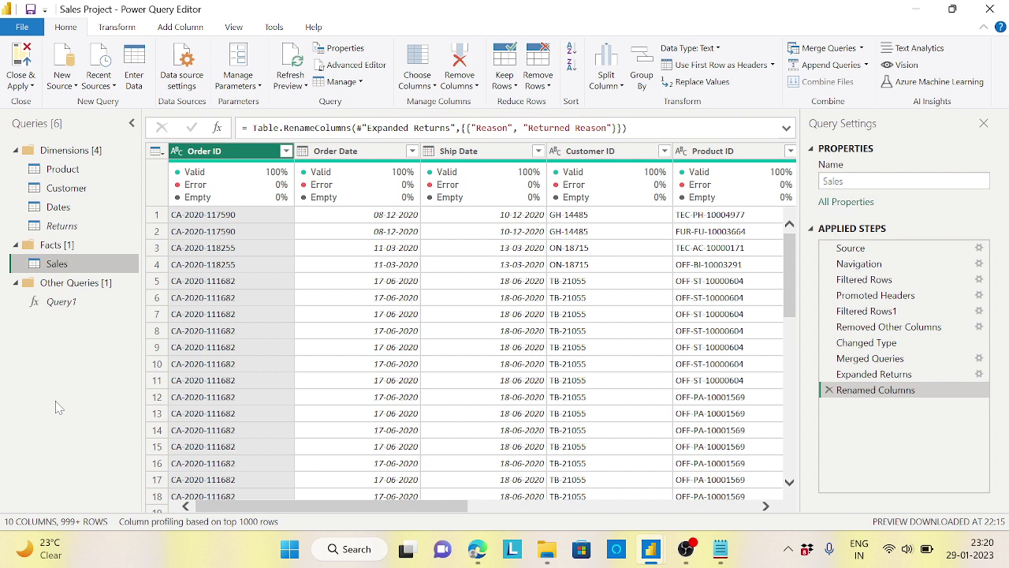
pyautogui.click(77, 89)
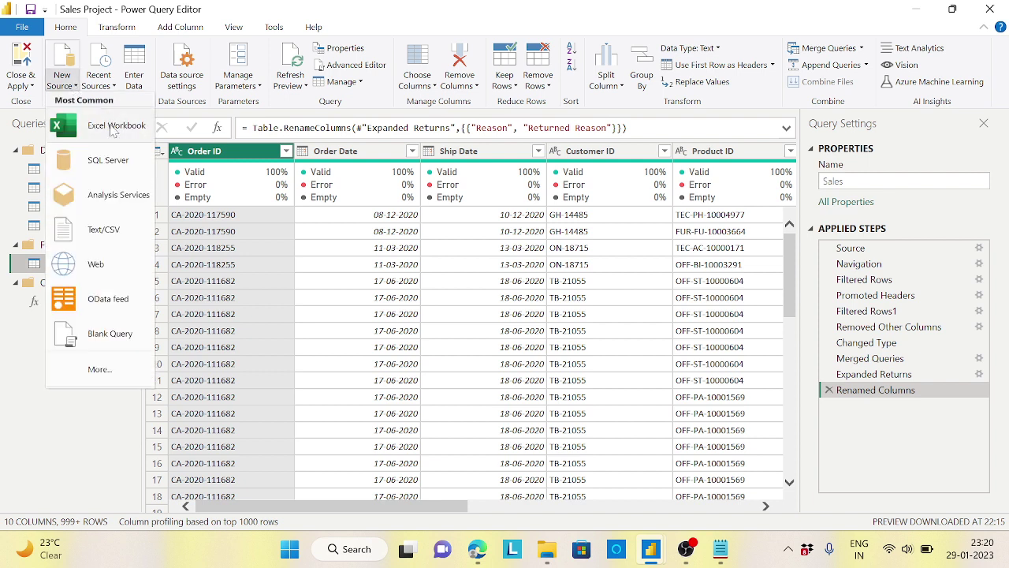
pyautogui.click(111, 130)
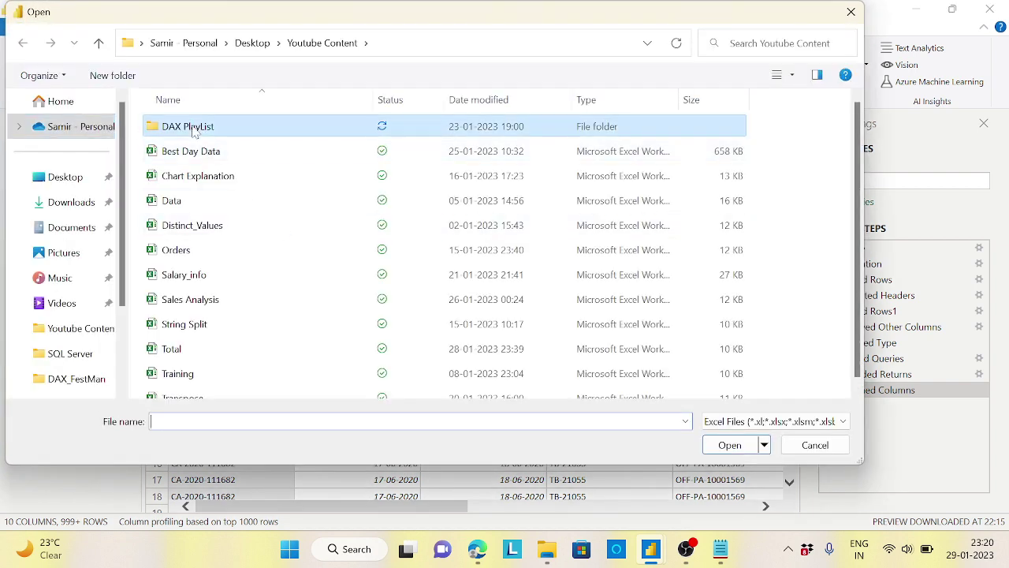
pyautogui.doubleClick(196, 131)
pyautogui.click(175, 155)
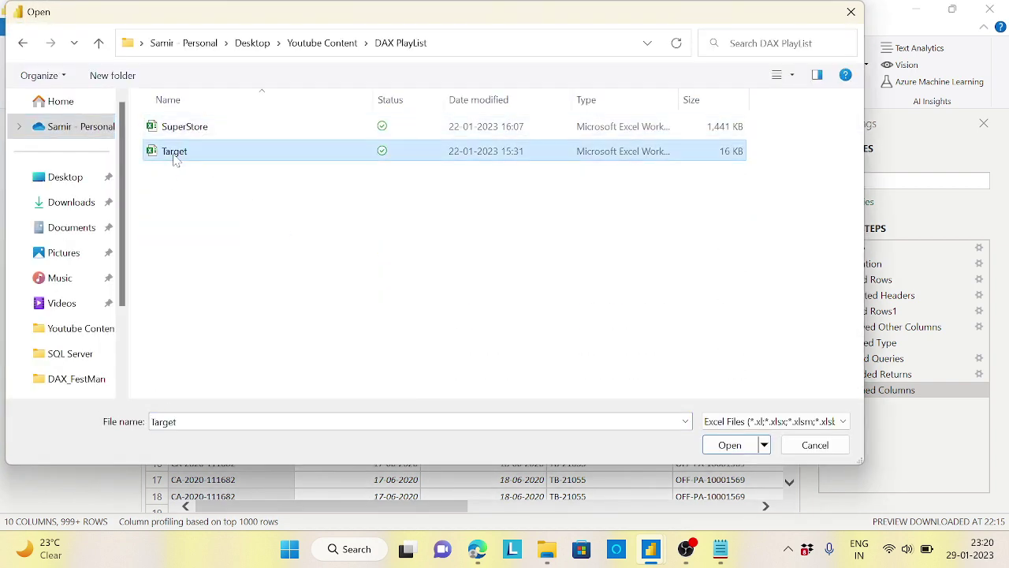
pyautogui.click(731, 446)
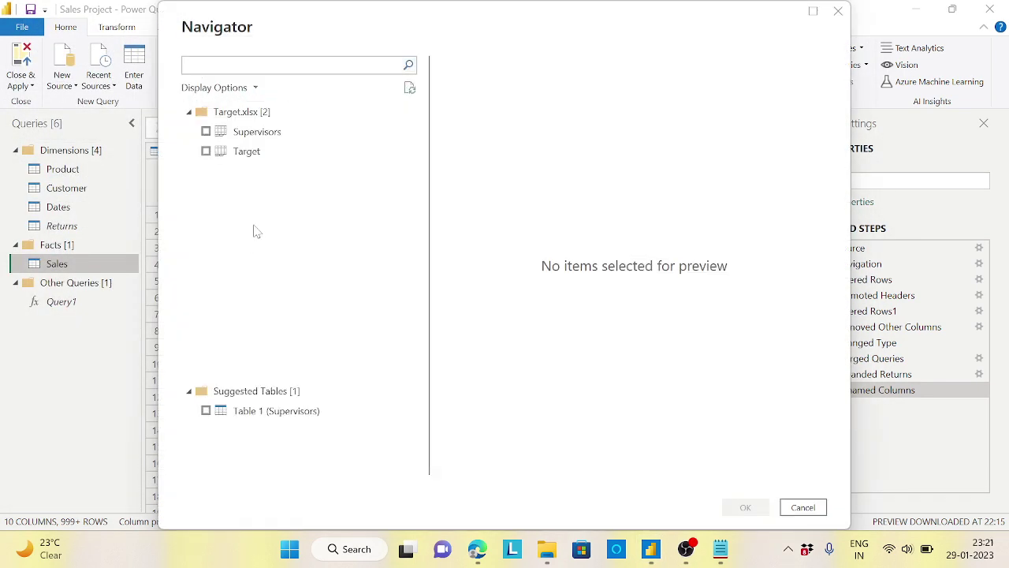
# Step: Load the Supervisors and Target sheets from the workbook as new queries
pyautogui.click(205, 133)
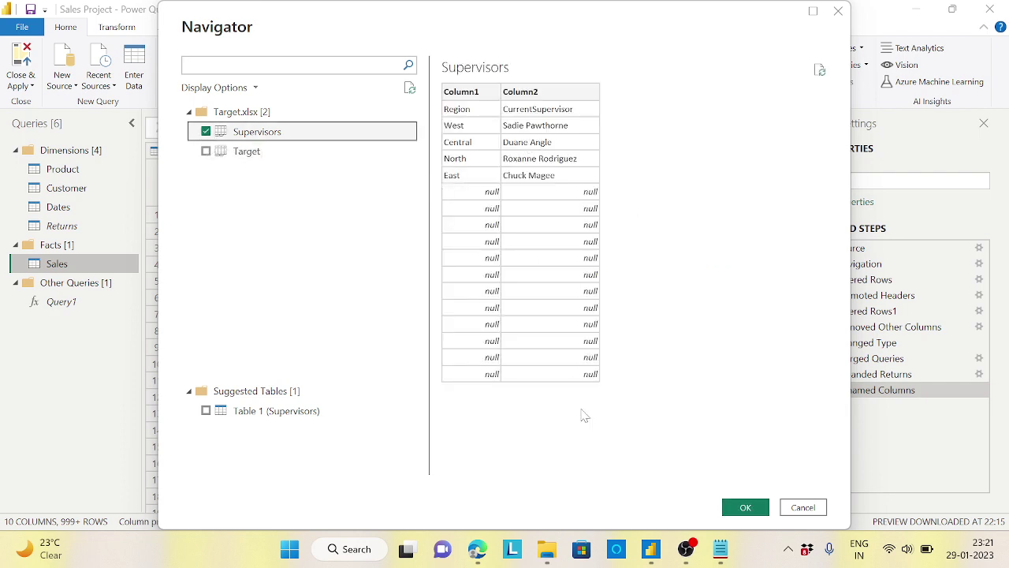
pyautogui.click(205, 152)
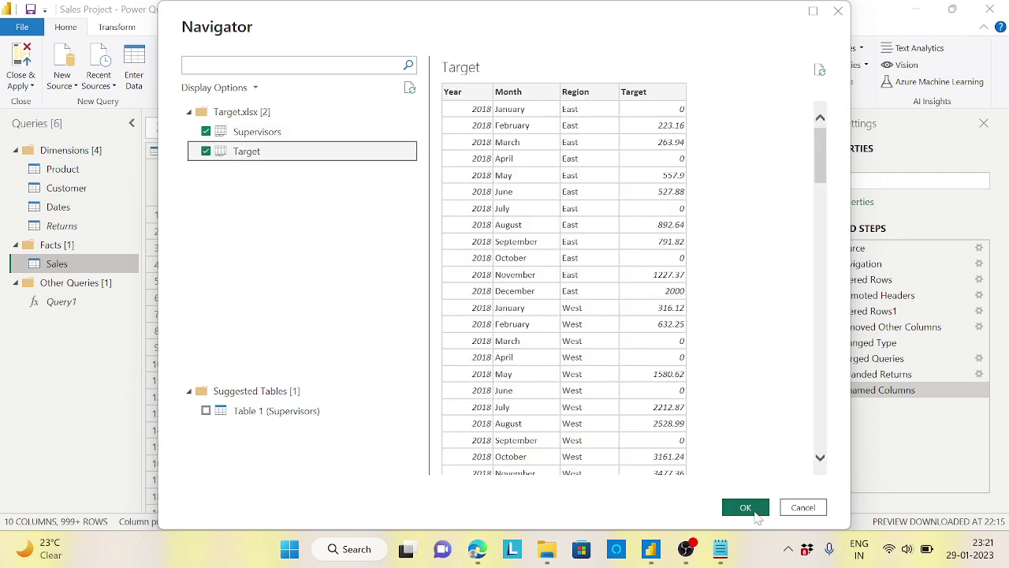
pyautogui.click(753, 511)
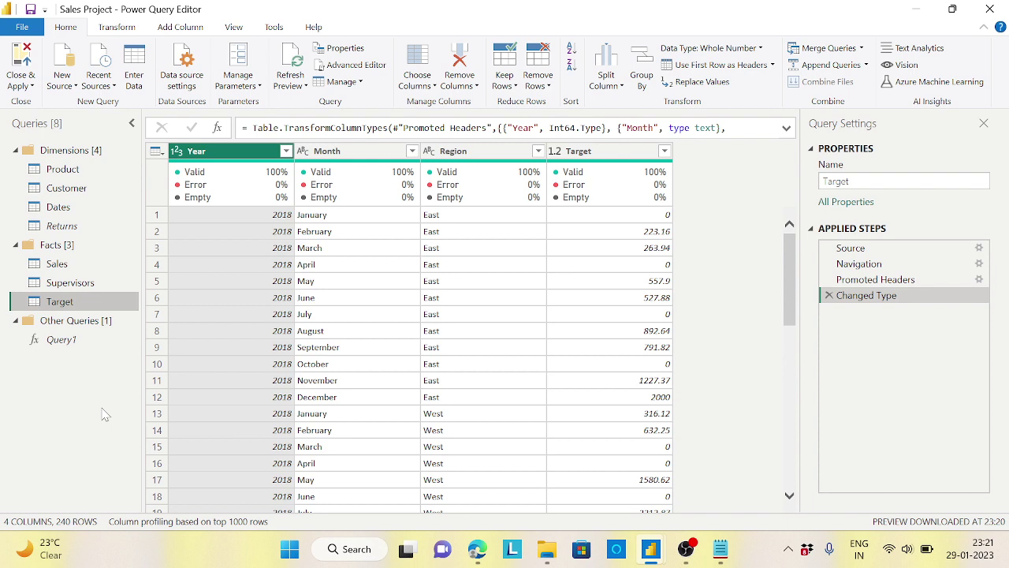
# Step: Compare the date columns of the Sales query with the Year and Month columns of the Target query
pyautogui.click(66, 265)
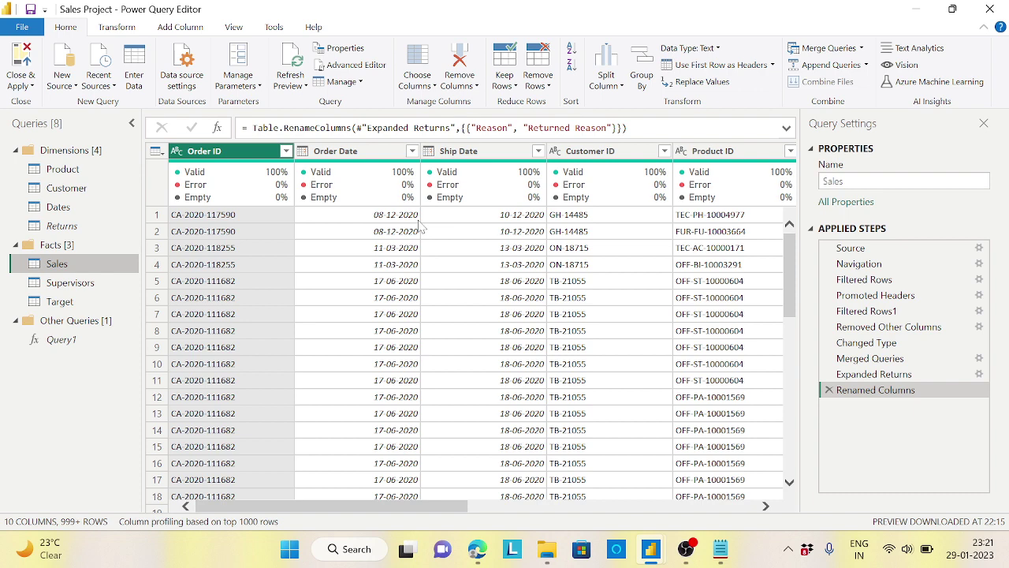
pyautogui.click(60, 301)
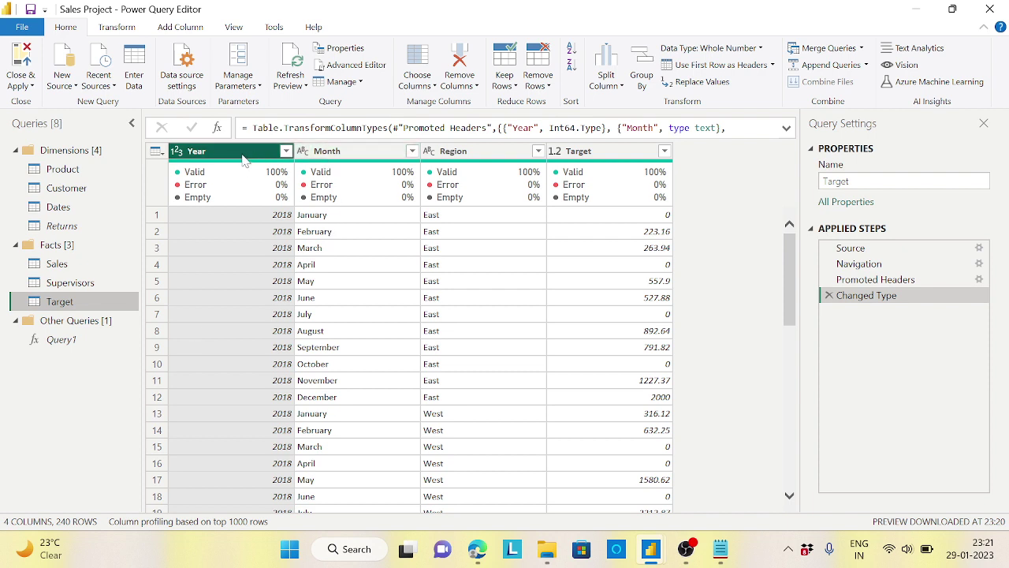
pyautogui.moveTo(352, 167)
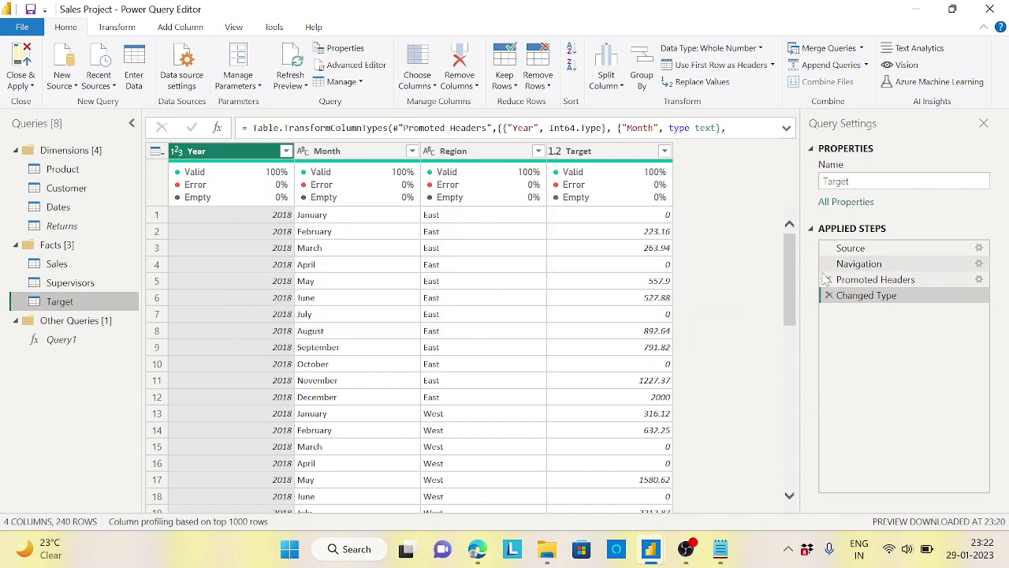
pyautogui.moveTo(792, 272); pyautogui.dragTo(797, 249)
# Step: Merge the Year and Month columns of the Target query without a separator into a column named Target Date
pyautogui.click(331, 154)
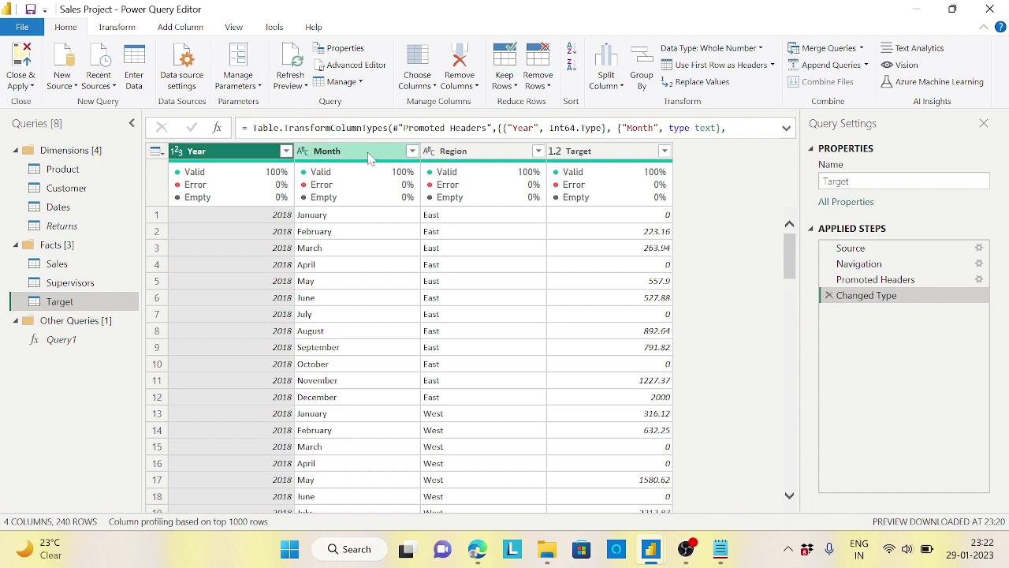
pyautogui.click(242, 158)
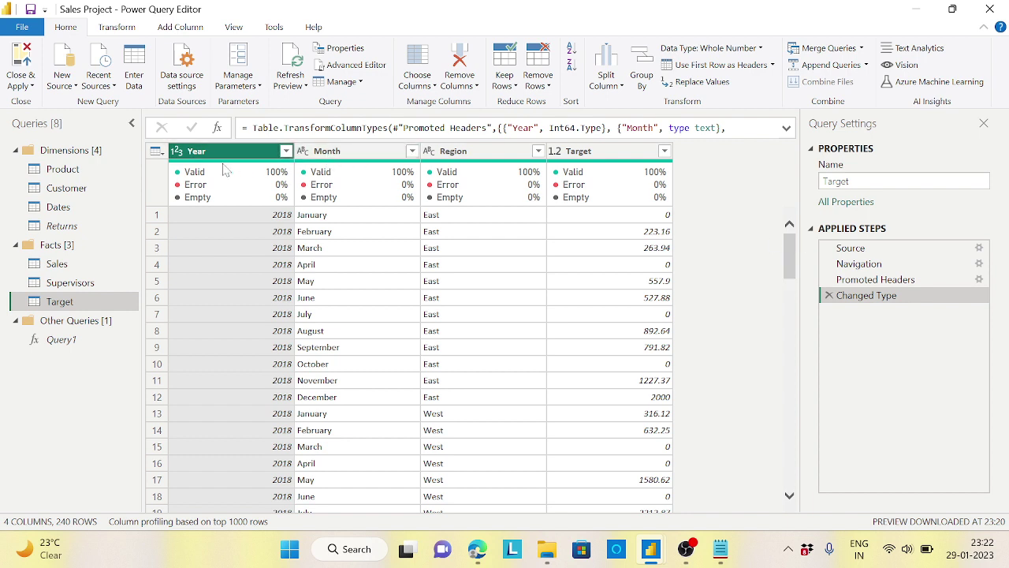
pyautogui.keyDown('ctrl'); pyautogui.click(340, 157); pyautogui.keyUp('ctrl')
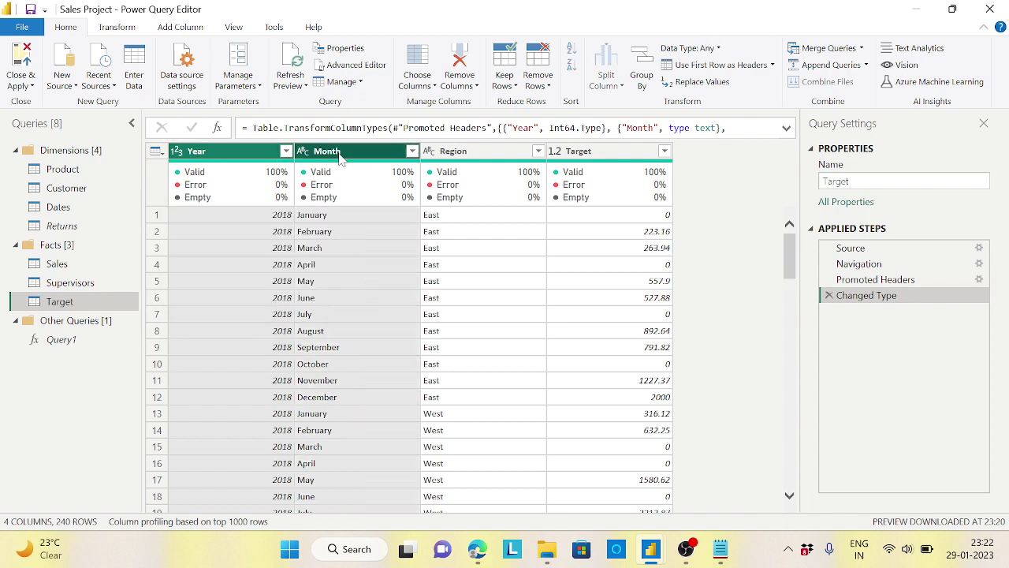
pyautogui.rightClick(341, 158)
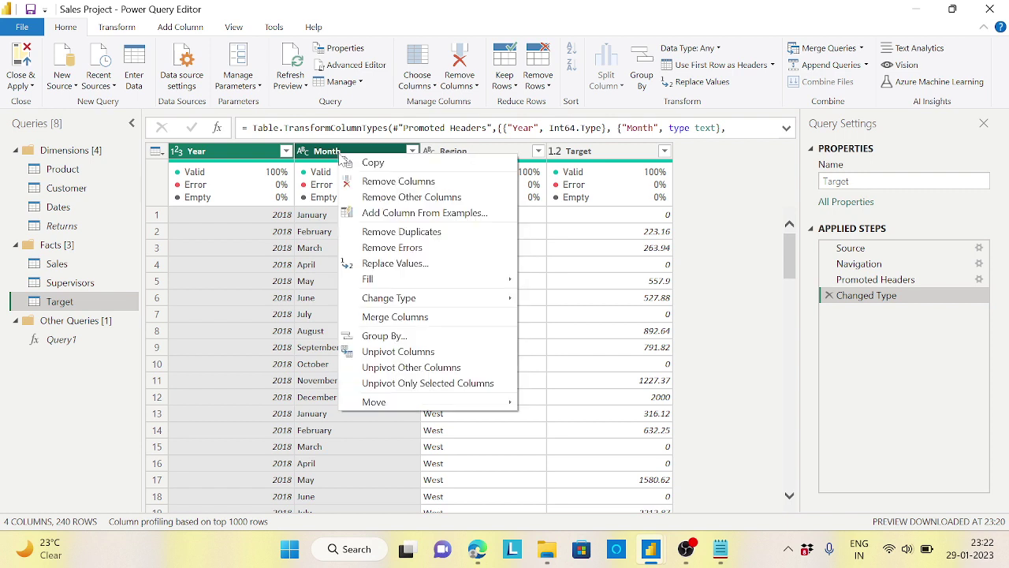
pyautogui.click(421, 320)
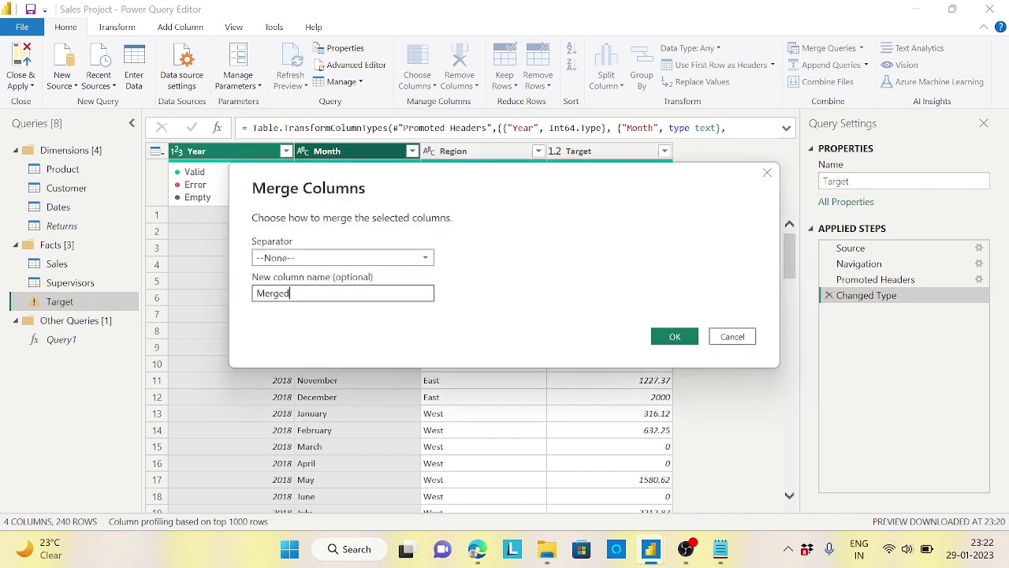
pyautogui.press('BackSpace')
pyautogui.press('BackSpace')
pyautogui.press('BackSpace')
pyautogui.press('BackSpace')
pyautogui.press('BackSpace')
pyautogui.press('BackSpace')
pyautogui.write('Date')
pyautogui.press('BackSpace')
pyautogui.press('BackSpace')
pyautogui.press('BackSpace')
pyautogui.press('BackSpace')
pyautogui.write('Target Date')
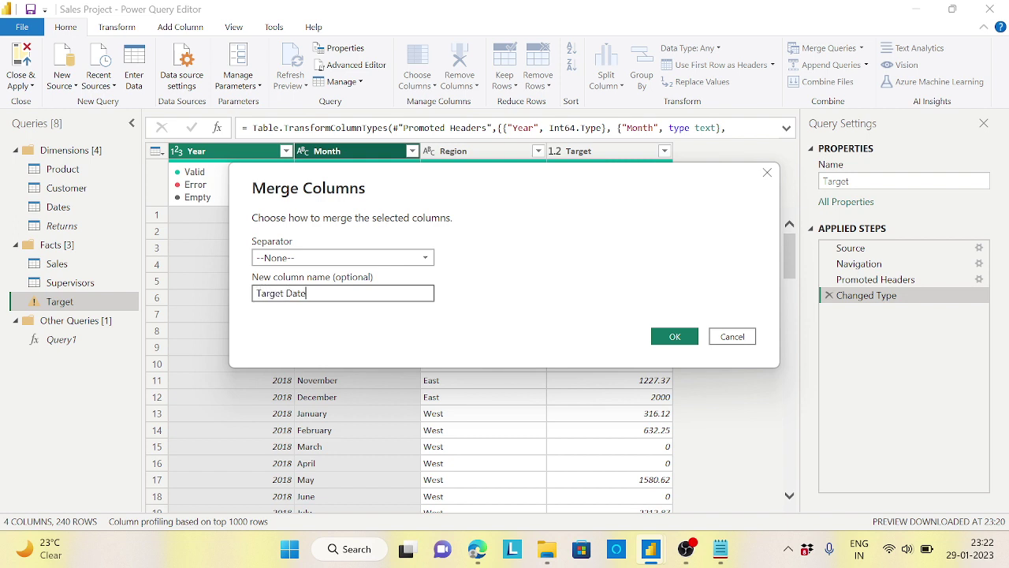
pyautogui.click(677, 337)
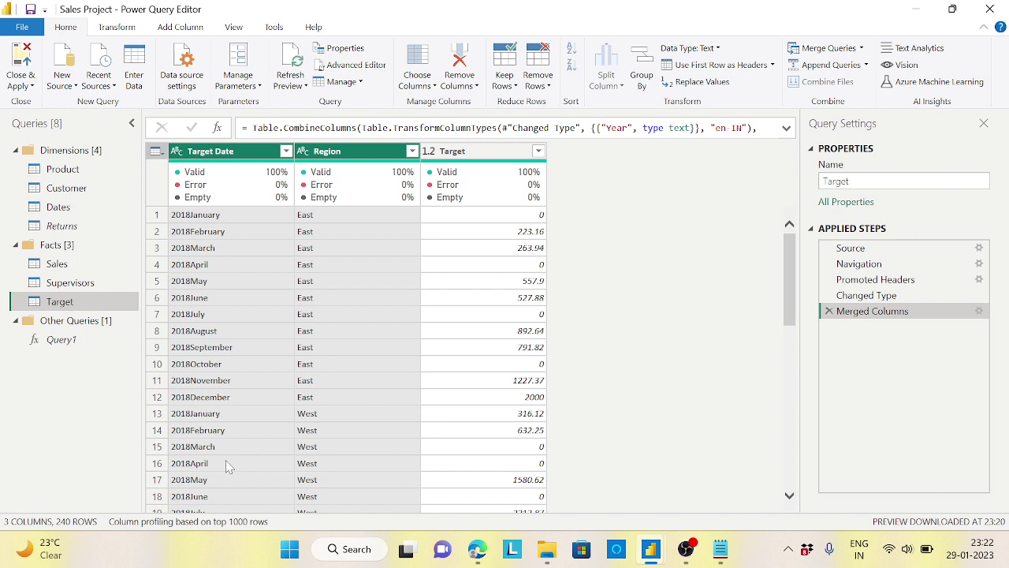
# Step: Change the Target Date column's data type to Date and review the converted rows
pyautogui.click(176, 151)
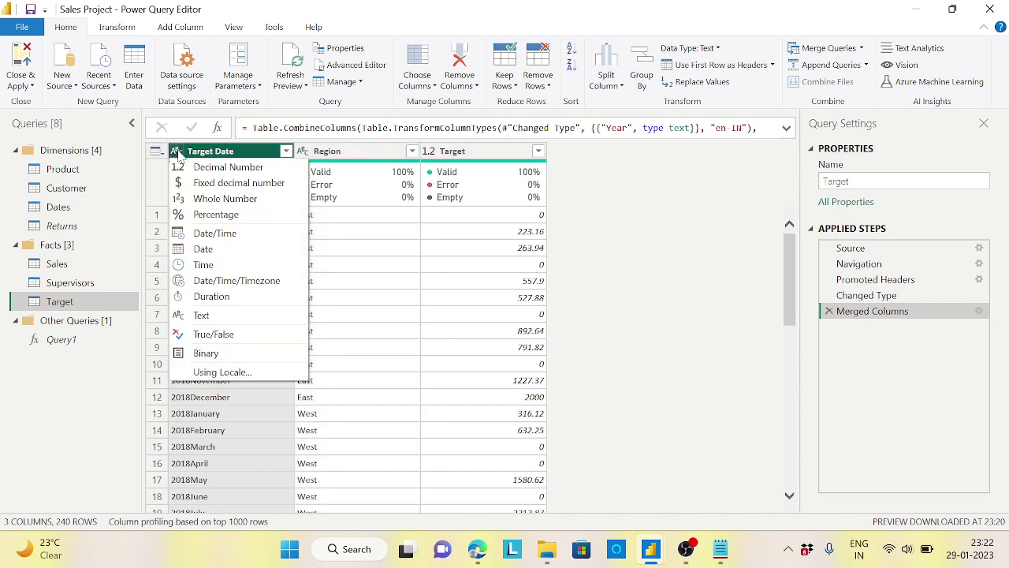
pyautogui.click(210, 251)
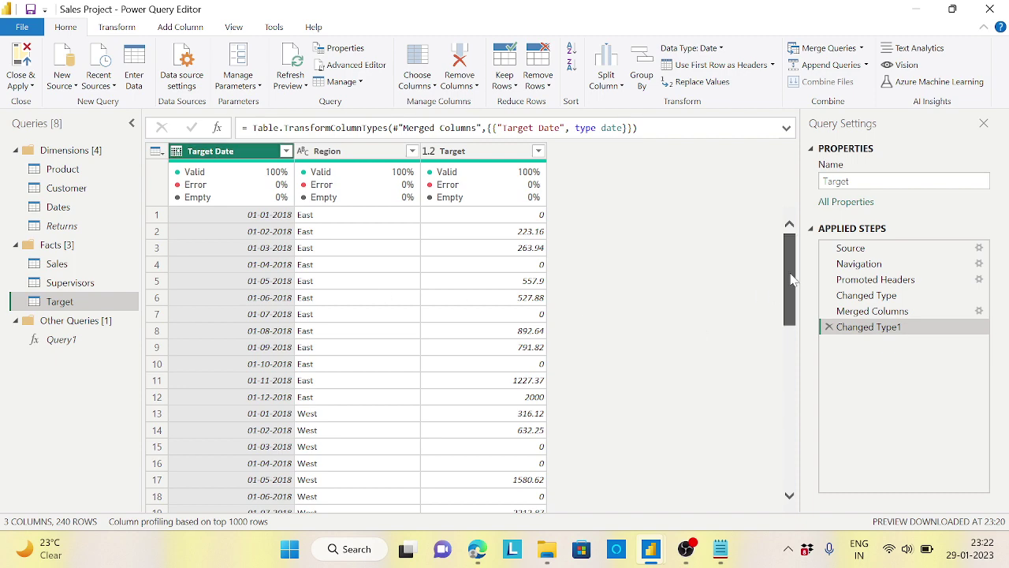
pyautogui.moveTo(792, 280)
pyautogui.mouseDown()
pyautogui.moveTo(793, 426)
pyautogui.moveTo(792, 270)
pyautogui.mouseUp()
# Step: Remove the empty rows from Column1 of the Supervisors query and use its first row as headers
pyautogui.click(70, 283)
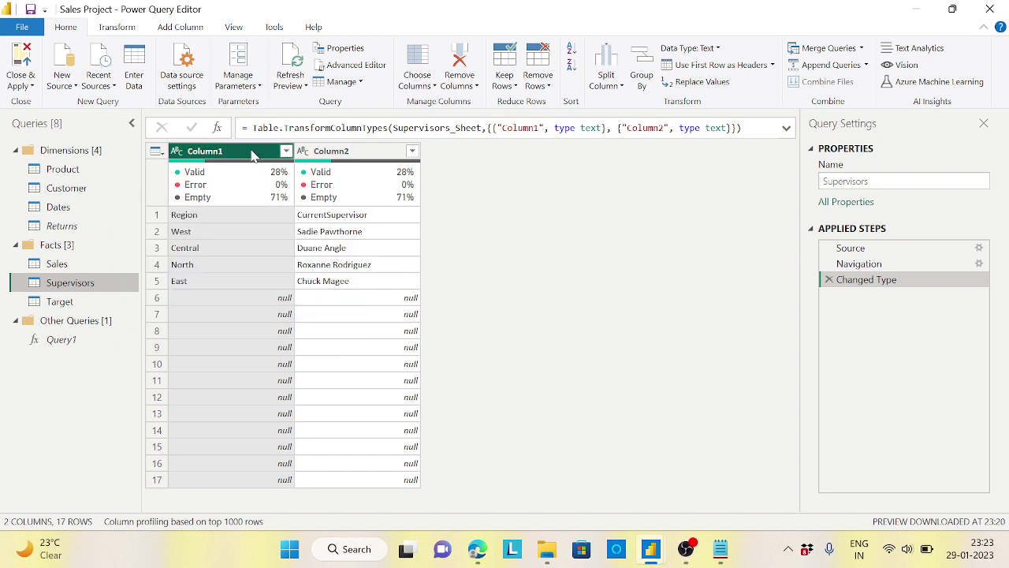
pyautogui.rightClick(252, 155)
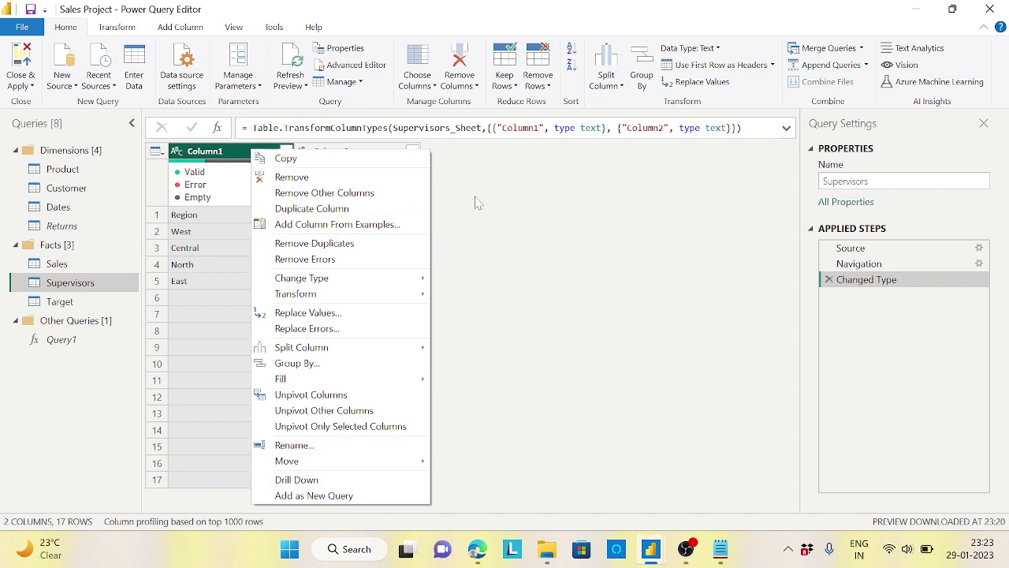
pyautogui.click(557, 220)
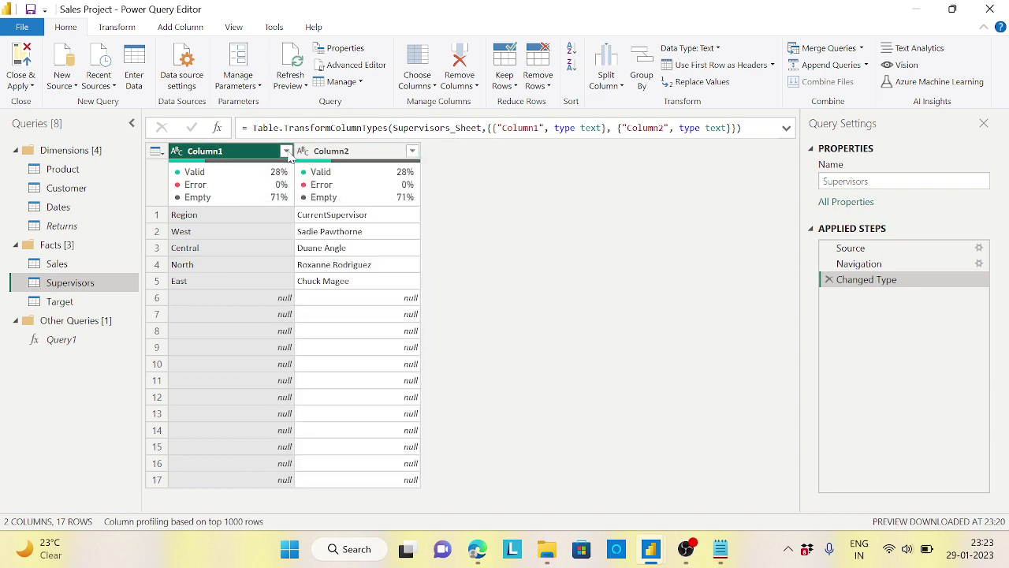
pyautogui.click(285, 151)
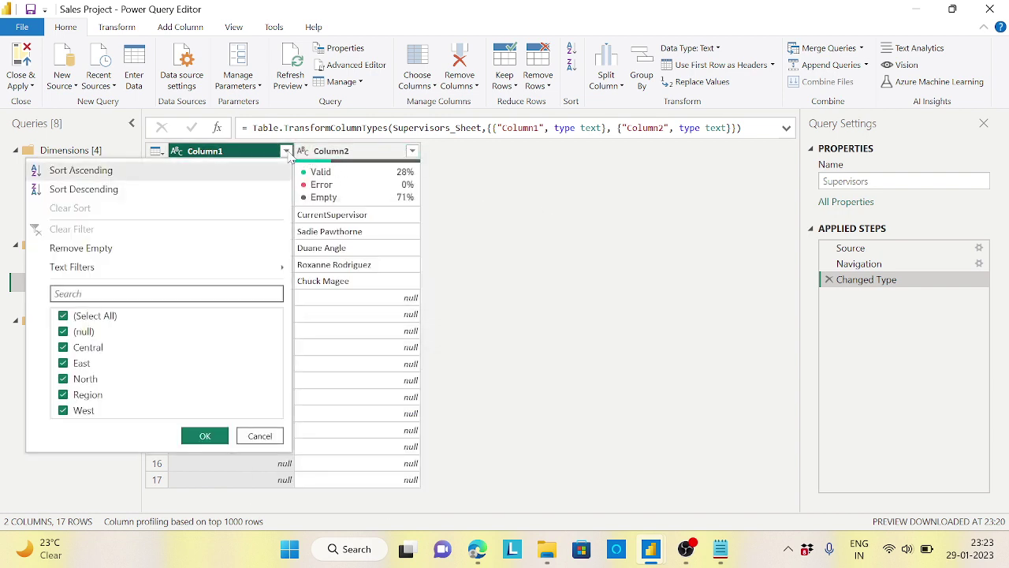
pyautogui.click(87, 249)
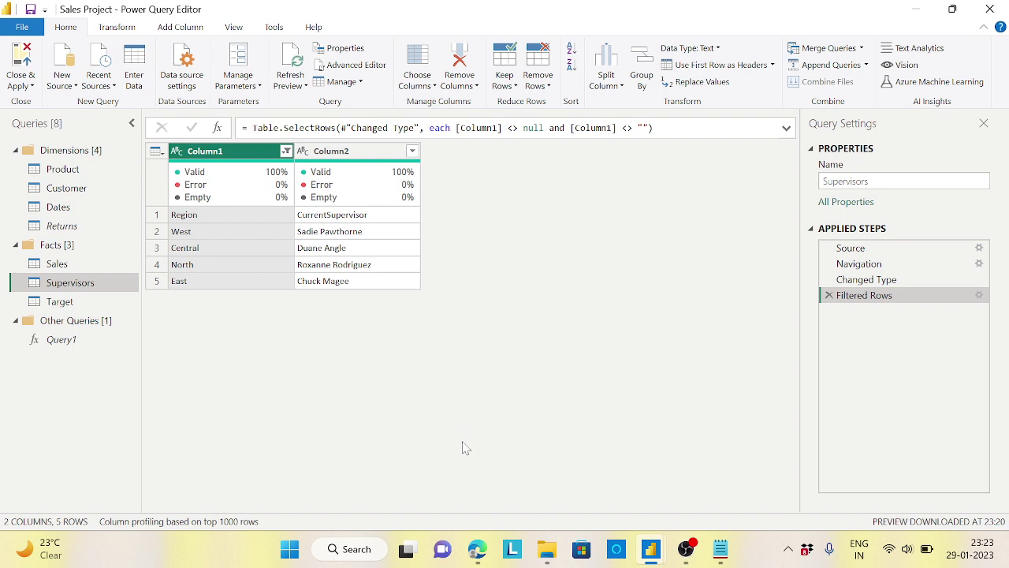
pyautogui.click(157, 151)
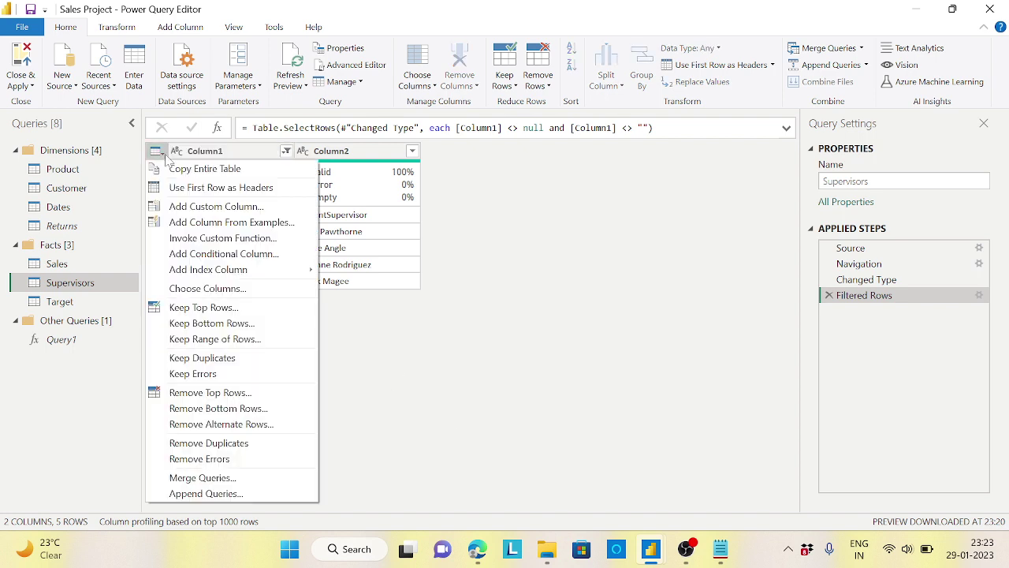
pyautogui.click(211, 189)
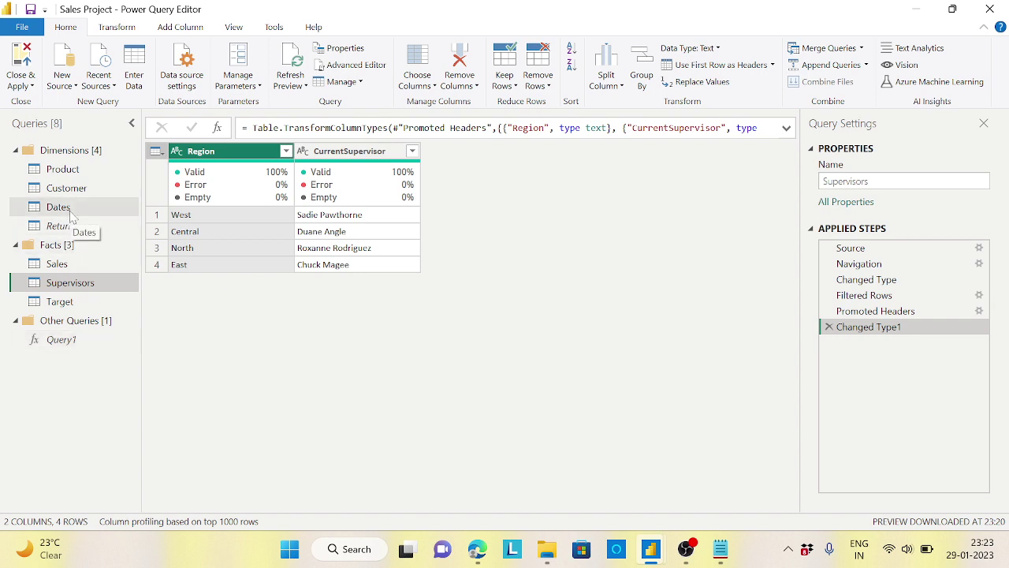
# Step: Delete the Query1 function from the Other Queries group
pyautogui.rightClick(72, 338)
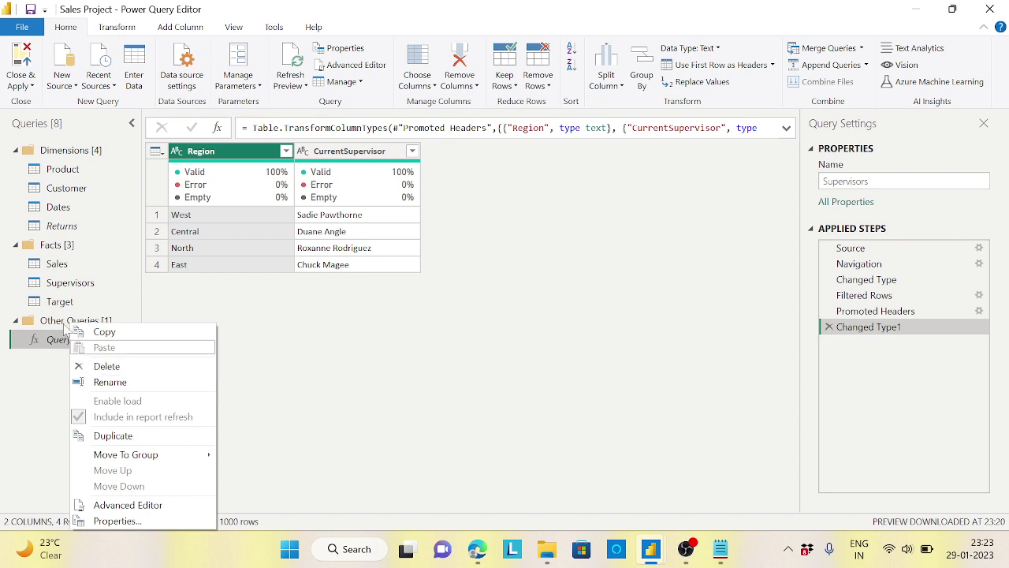
pyautogui.click(63, 338)
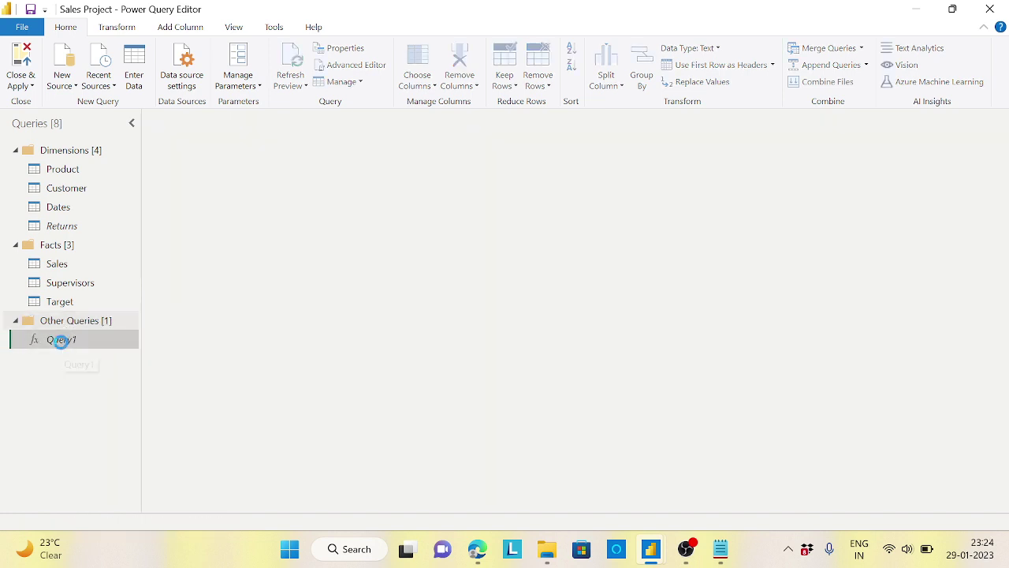
pyautogui.rightClick(62, 341)
pyautogui.click(374, 388)
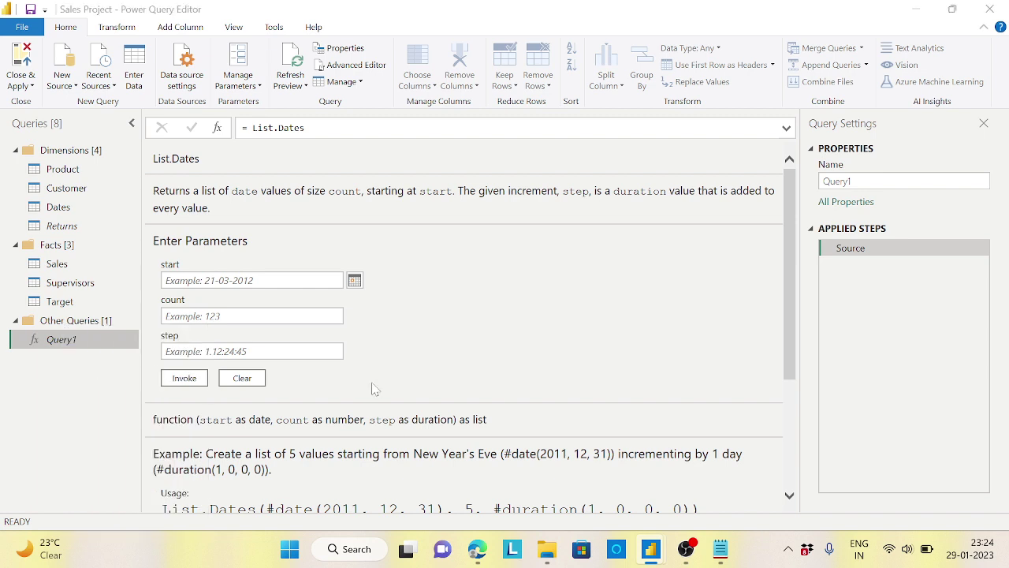
pyautogui.press('Delete')
pyautogui.click(588, 304)
# Step: Examine the Supervisors query and the Region column at the end of the Customer query
pyautogui.click(88, 283)
pyautogui.click(64, 303)
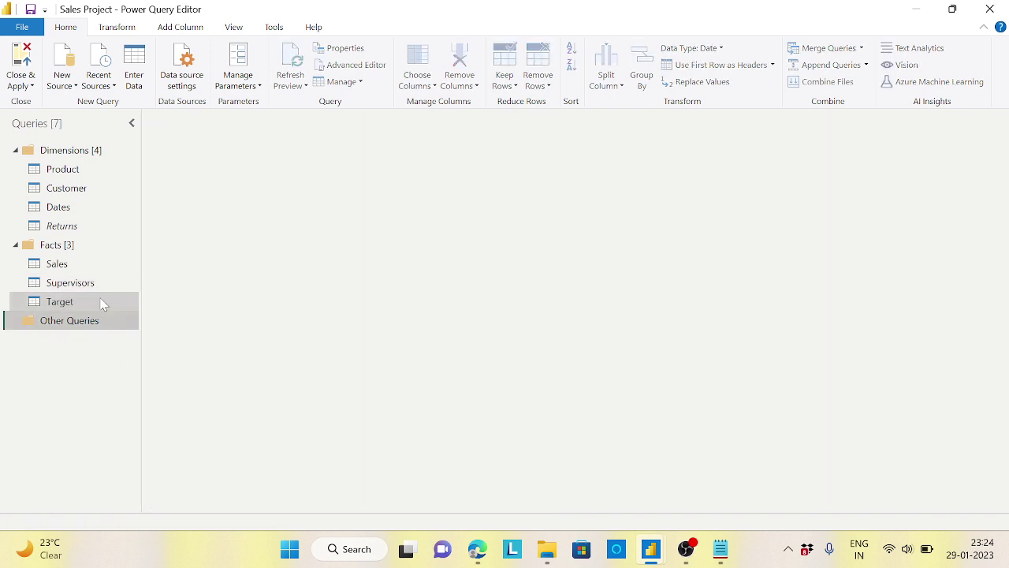
pyautogui.click(89, 283)
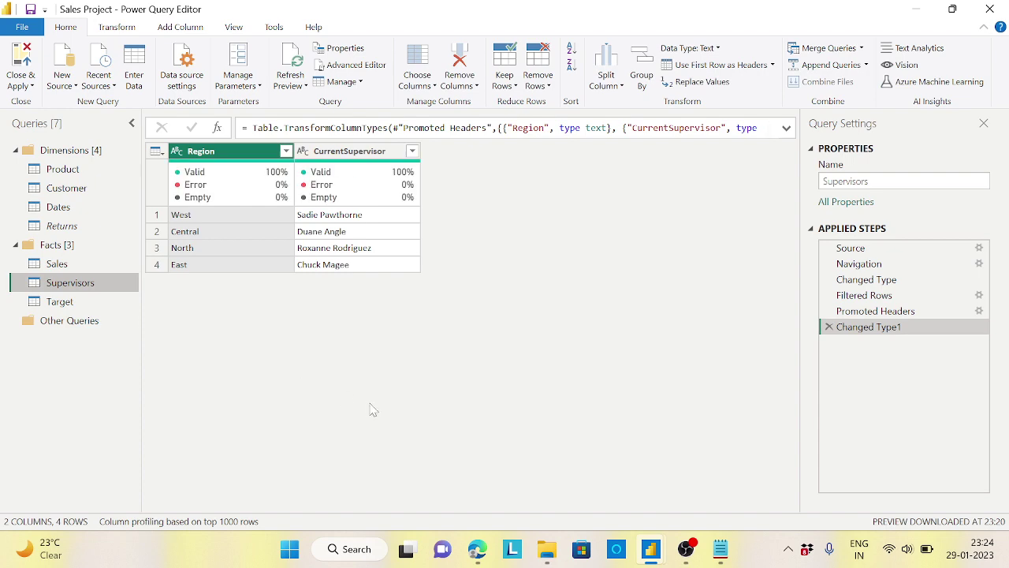
pyautogui.click(77, 189)
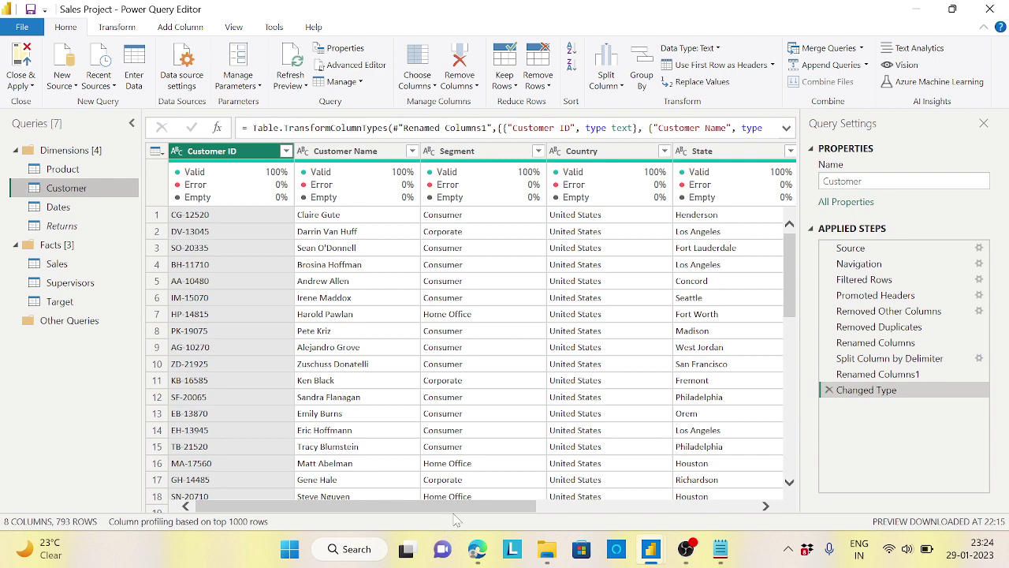
pyautogui.moveTo(500, 509); pyautogui.dragTo(759, 514)
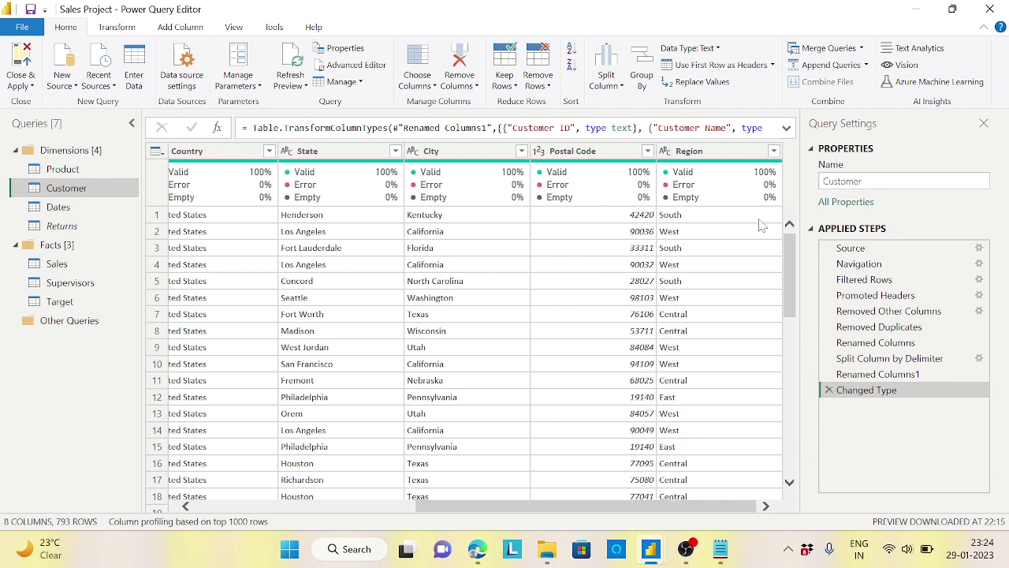
pyautogui.moveTo(719, 171)
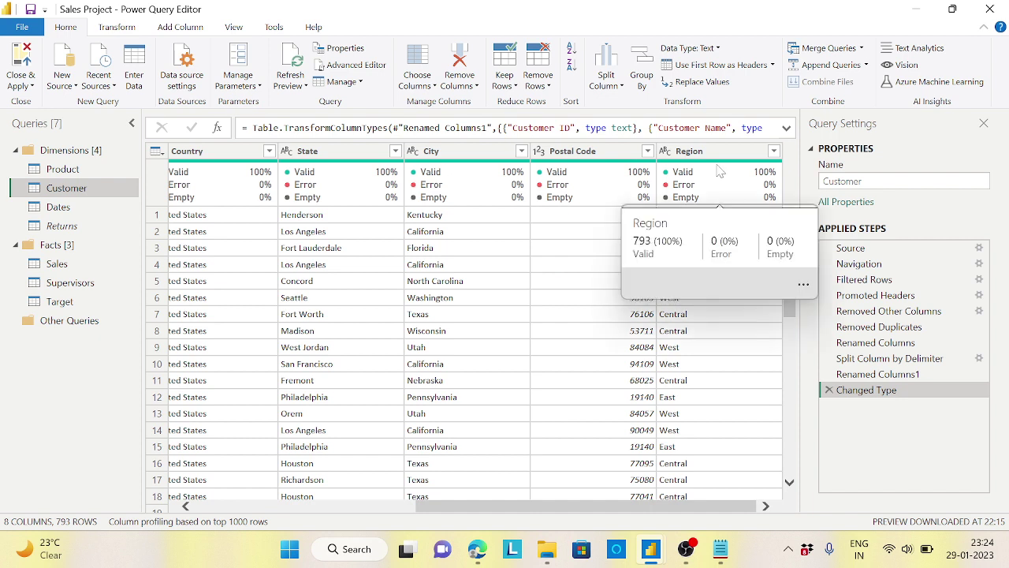
# Step: Merge the Customer query with Supervisors, matching their Region columns with a Left Outer join
pyautogui.click(92, 285)
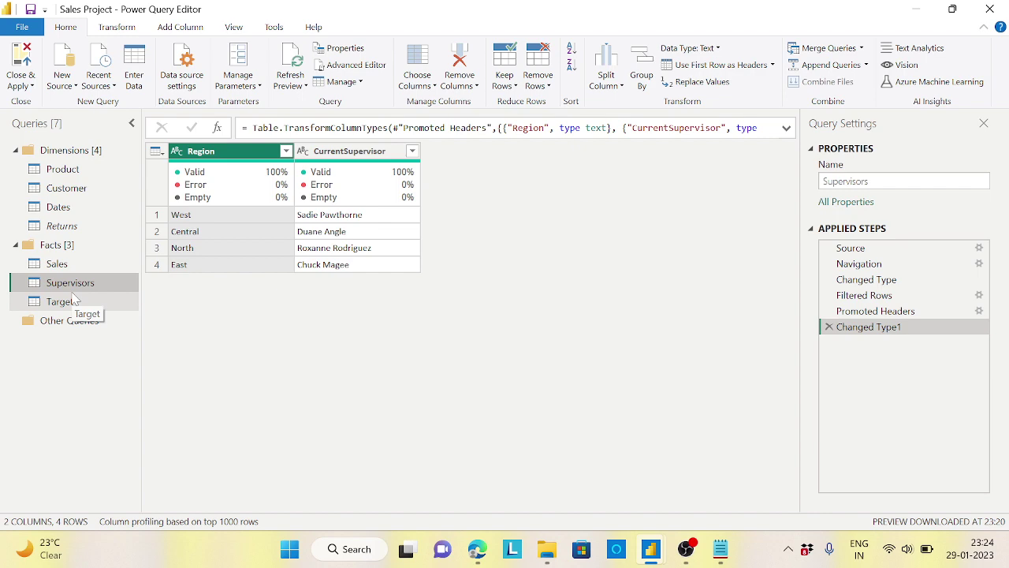
pyautogui.click(67, 188)
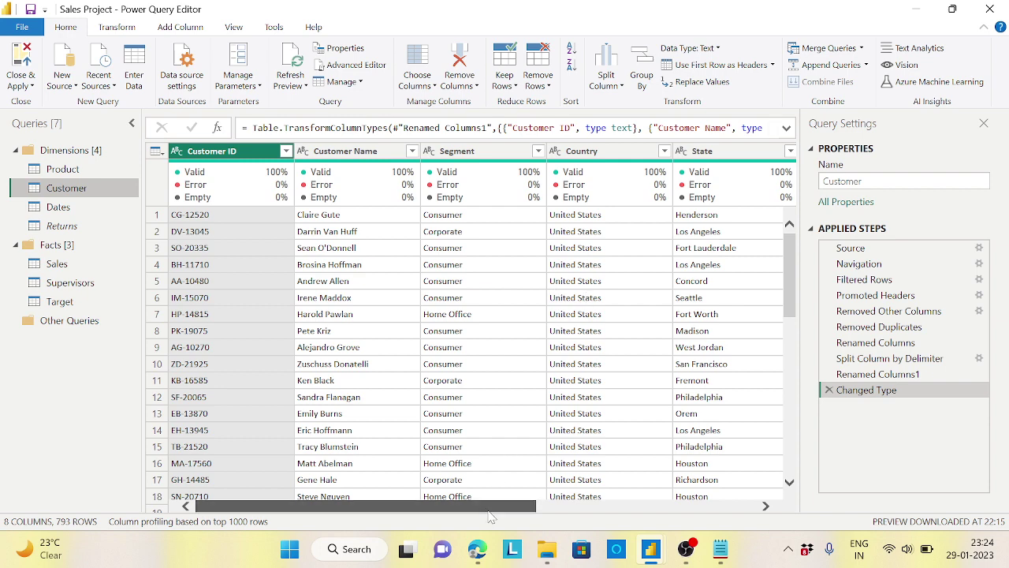
pyautogui.moveTo(489, 512); pyautogui.dragTo(325, 511)
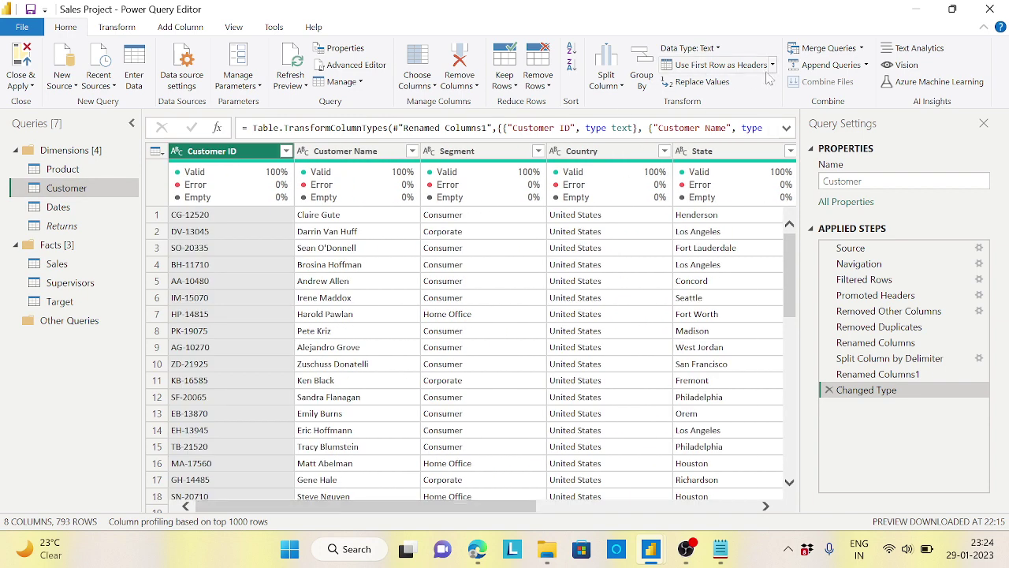
pyautogui.click(861, 49)
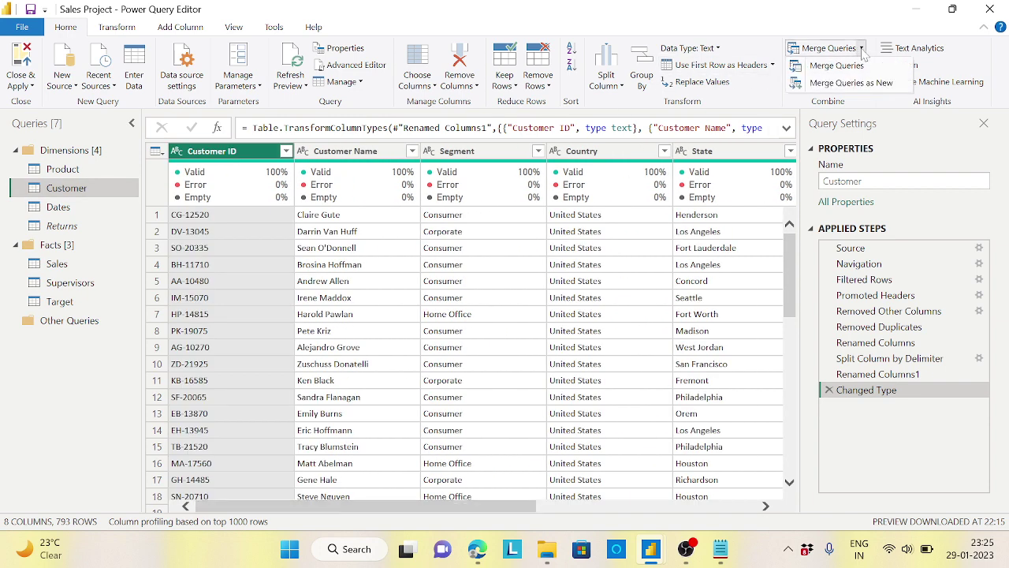
pyautogui.click(848, 69)
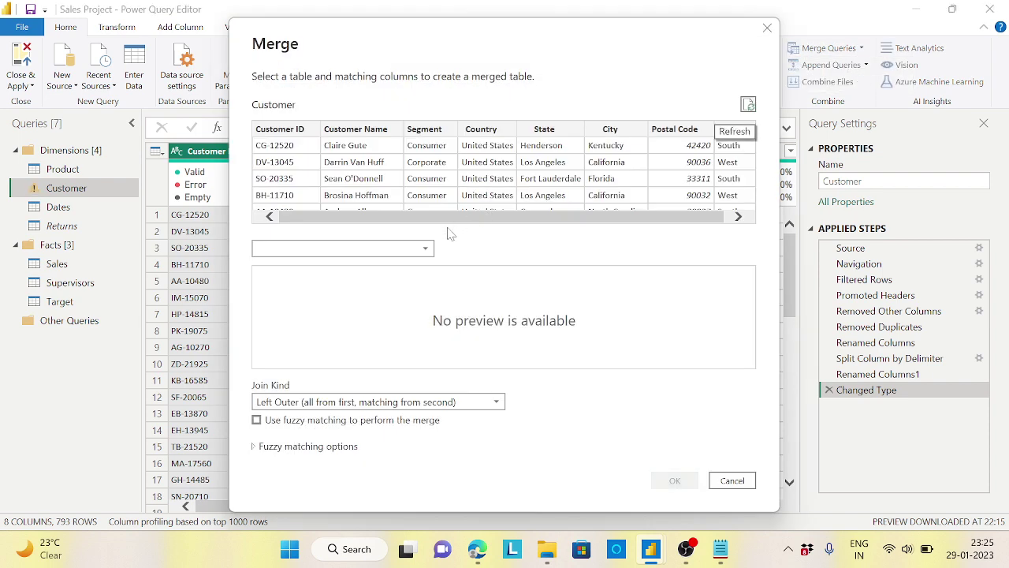
pyautogui.click(429, 249)
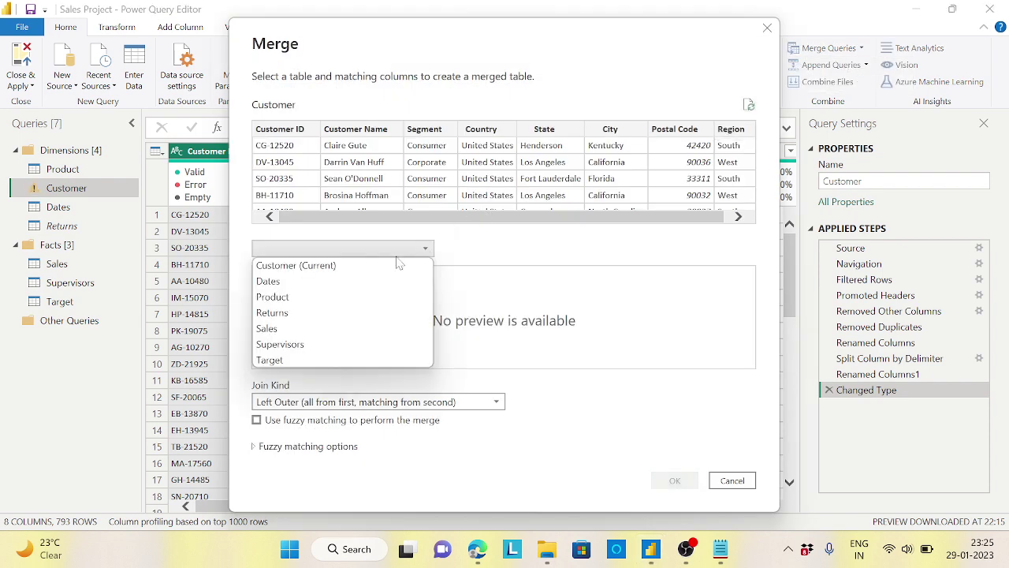
pyautogui.click(279, 344)
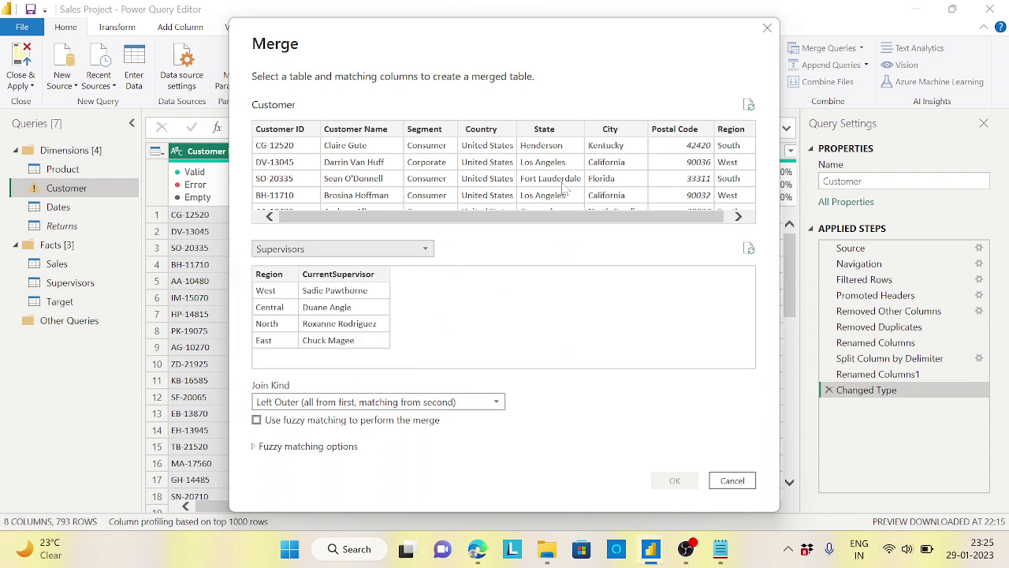
pyautogui.click(731, 129)
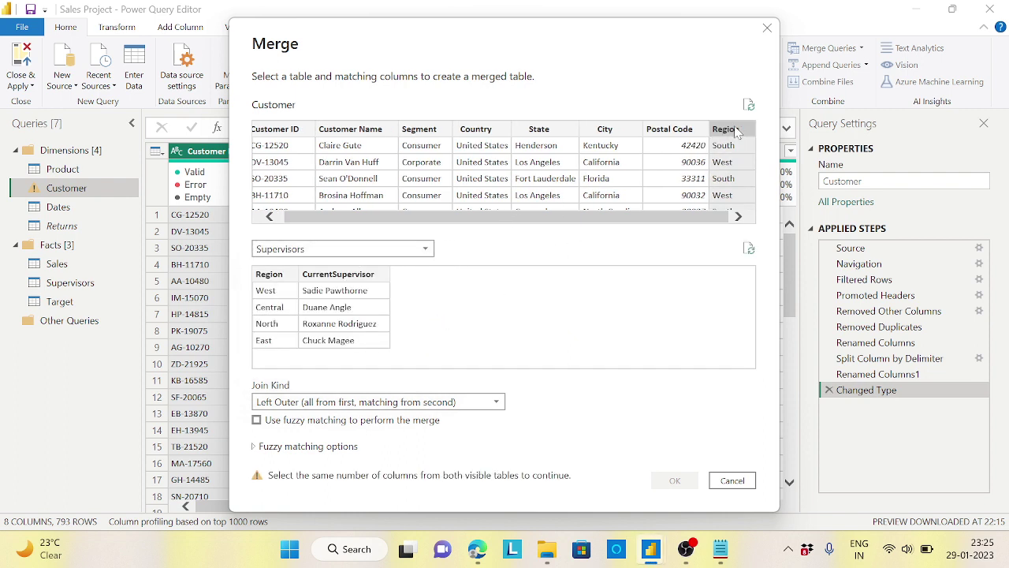
pyautogui.click(279, 276)
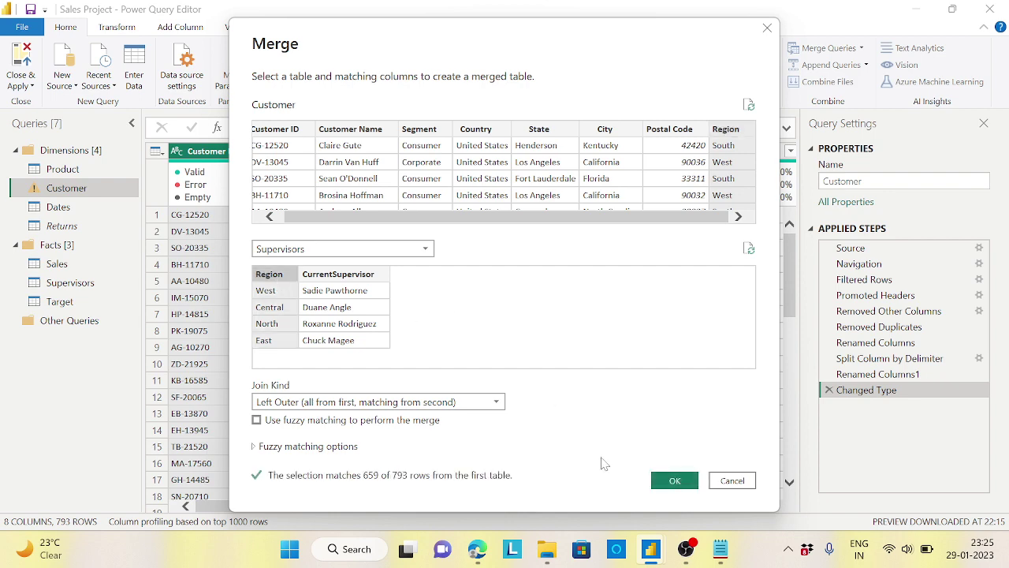
pyautogui.click(675, 483)
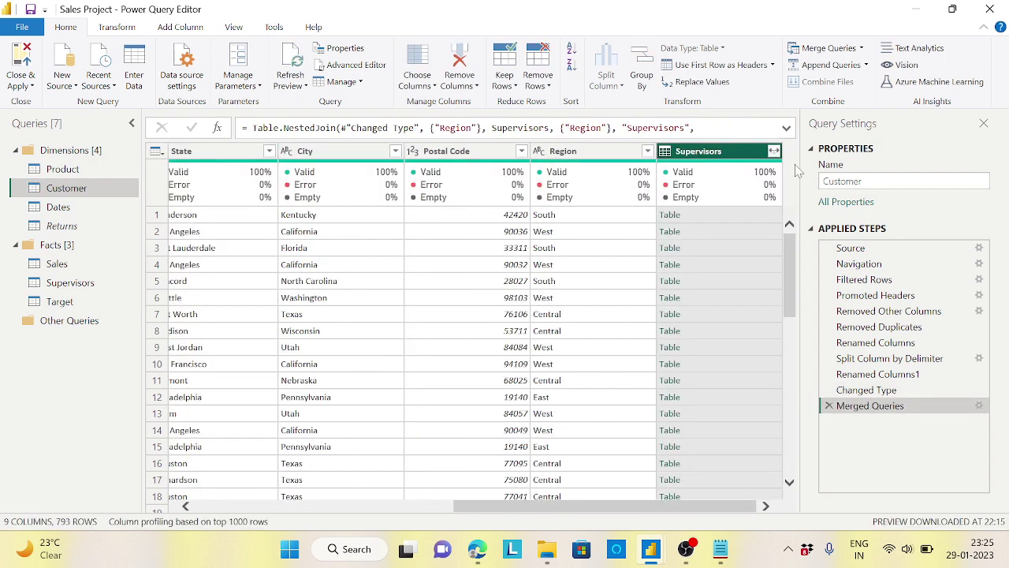
# Step: Expand the merged Supervisors column to CurrentSupervisor only, without the original column name prefix, and compare the result with the Supervisors query
pyautogui.click(775, 151)
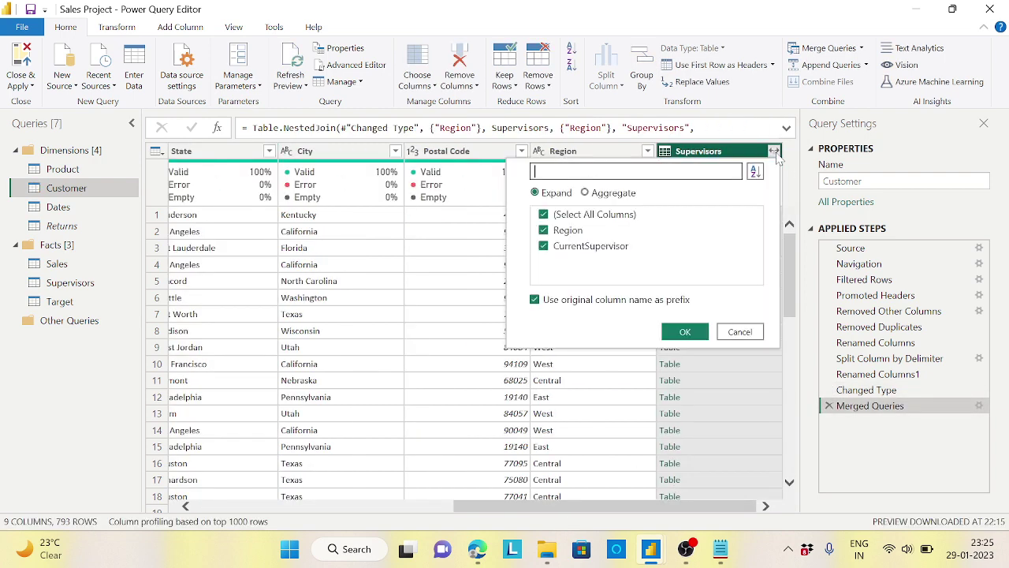
pyautogui.click(536, 300)
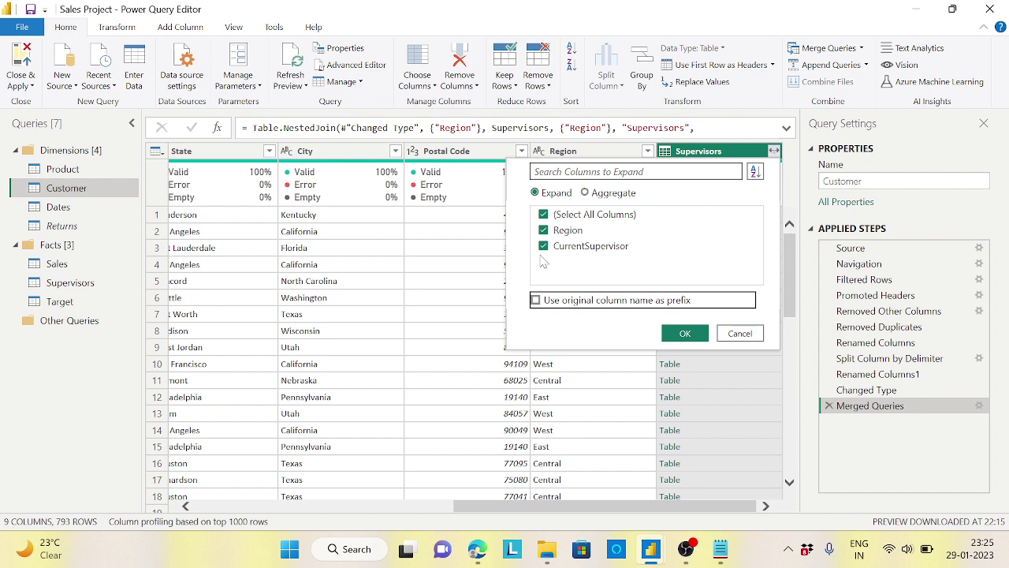
pyautogui.click(543, 214)
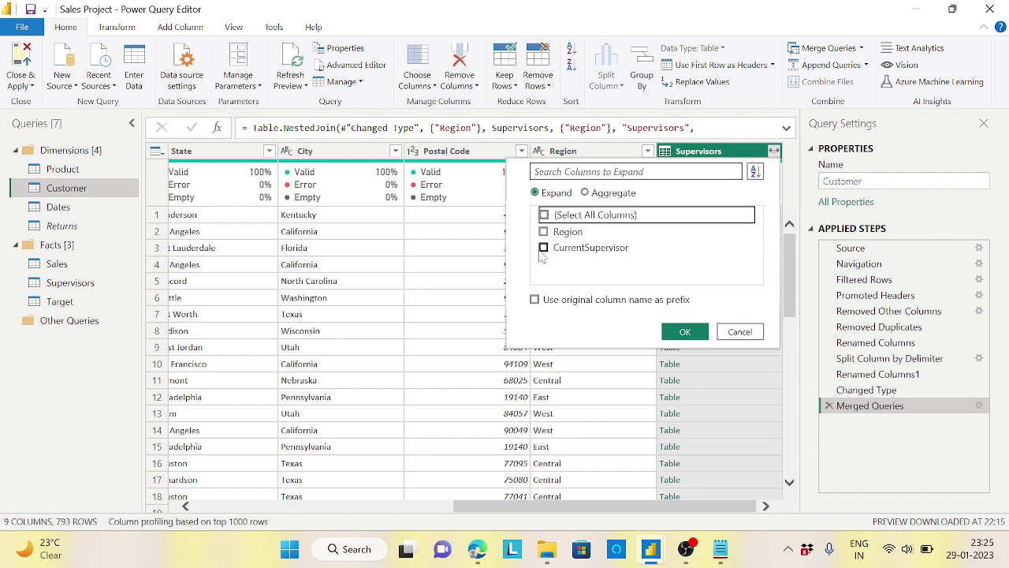
pyautogui.click(543, 248)
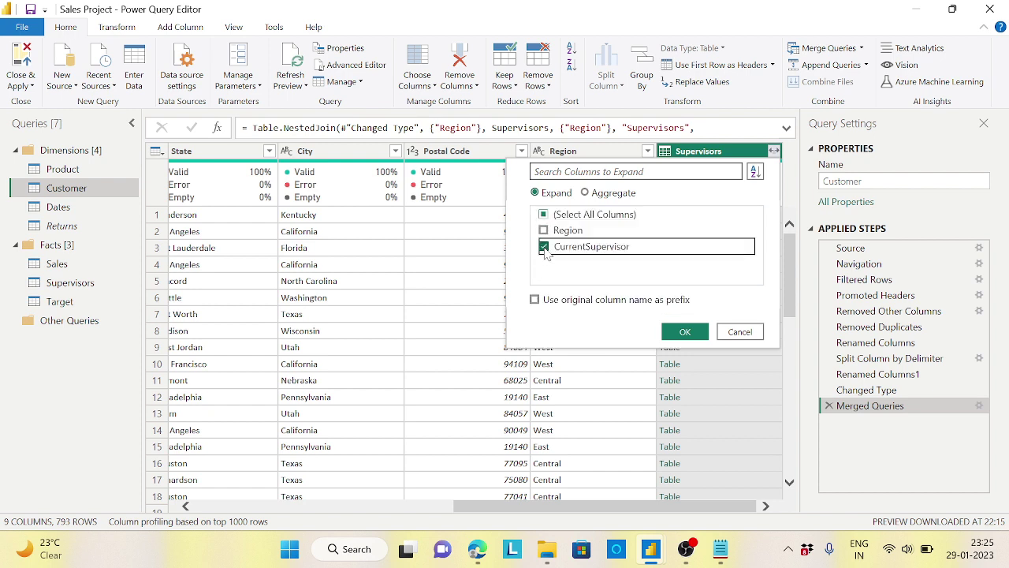
pyautogui.click(683, 332)
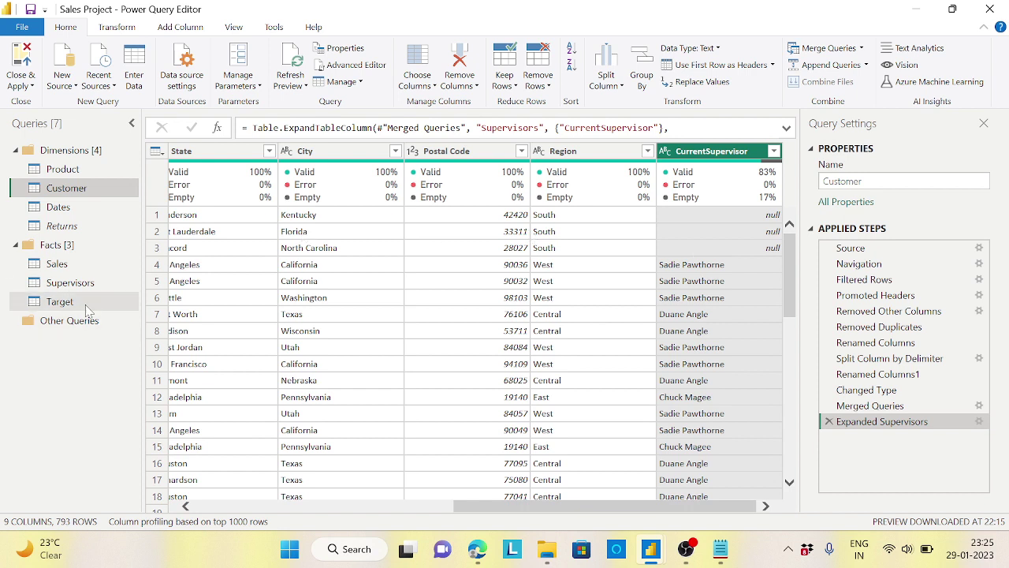
pyautogui.click(52, 285)
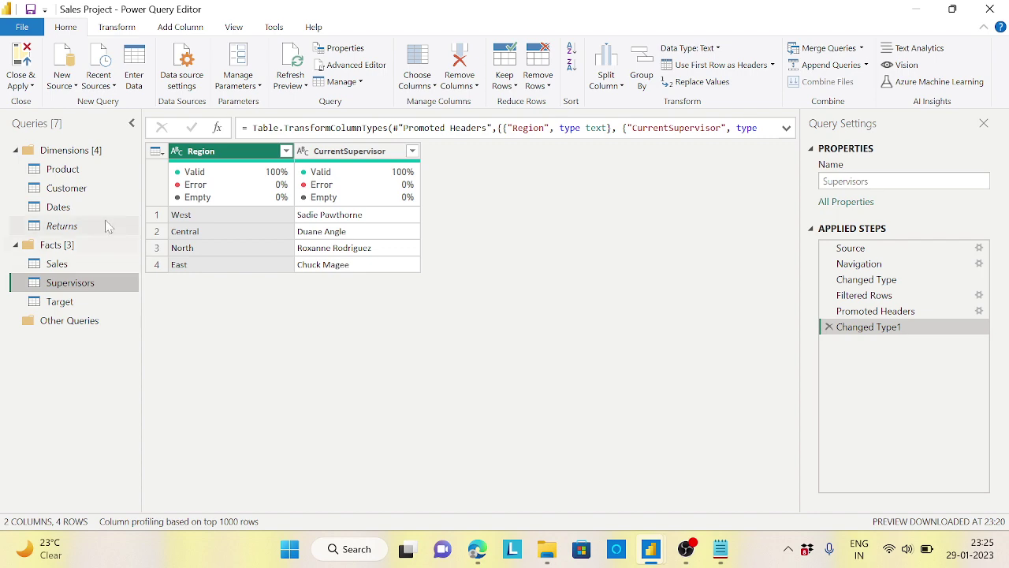
pyautogui.click(76, 193)
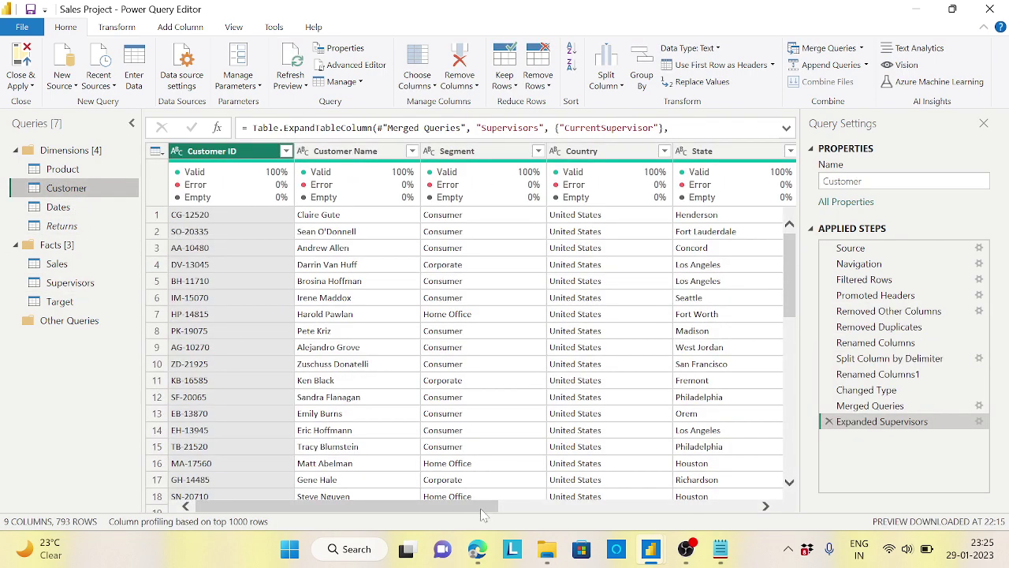
pyautogui.moveTo(482, 507); pyautogui.dragTo(784, 512)
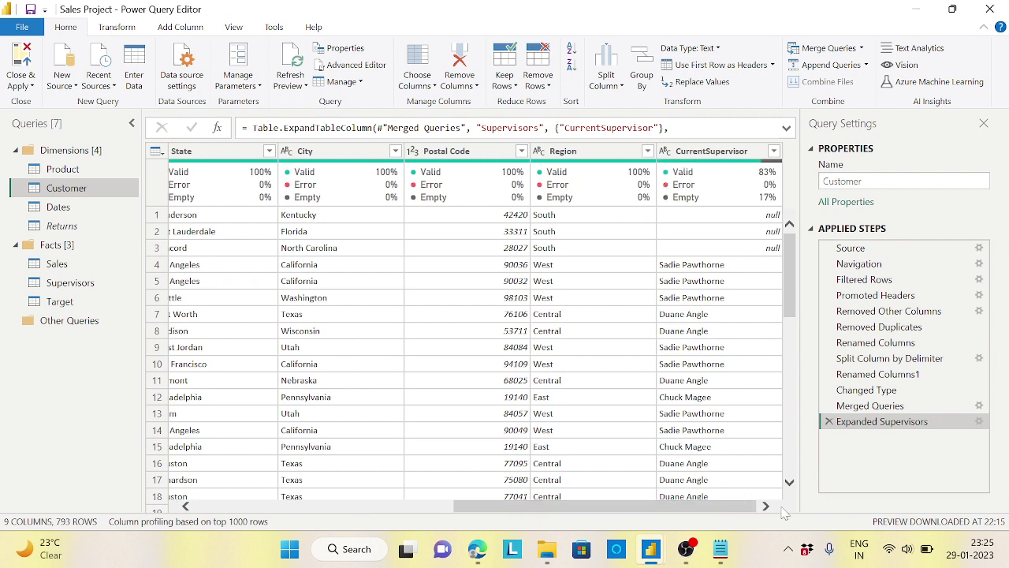
pyautogui.moveTo(793, 279)
pyautogui.mouseDown()
pyautogui.moveTo(799, 441)
pyautogui.moveTo(791, 268)
pyautogui.mouseUp()
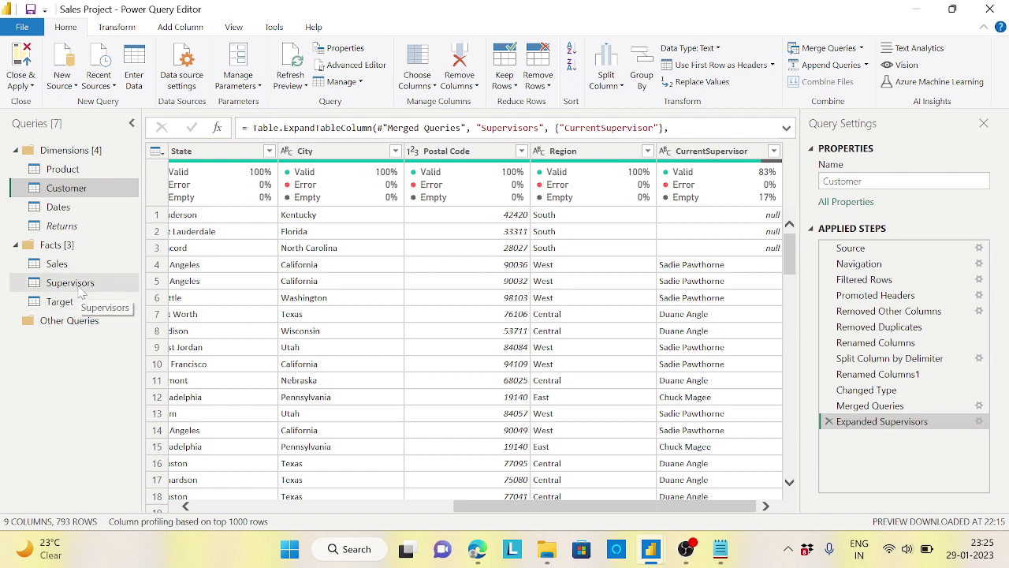
# Step: Move the Supervisors and Returns queries into the Other Queries group and disable loading for Supervisors
pyautogui.moveTo(78, 290); pyautogui.dragTo(79, 339)
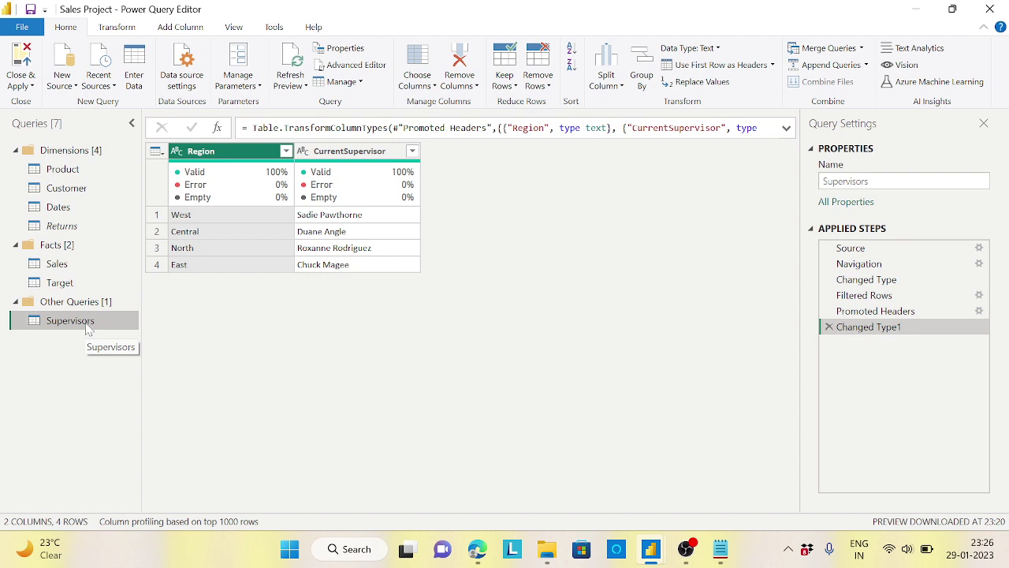
pyautogui.rightClick(88, 328)
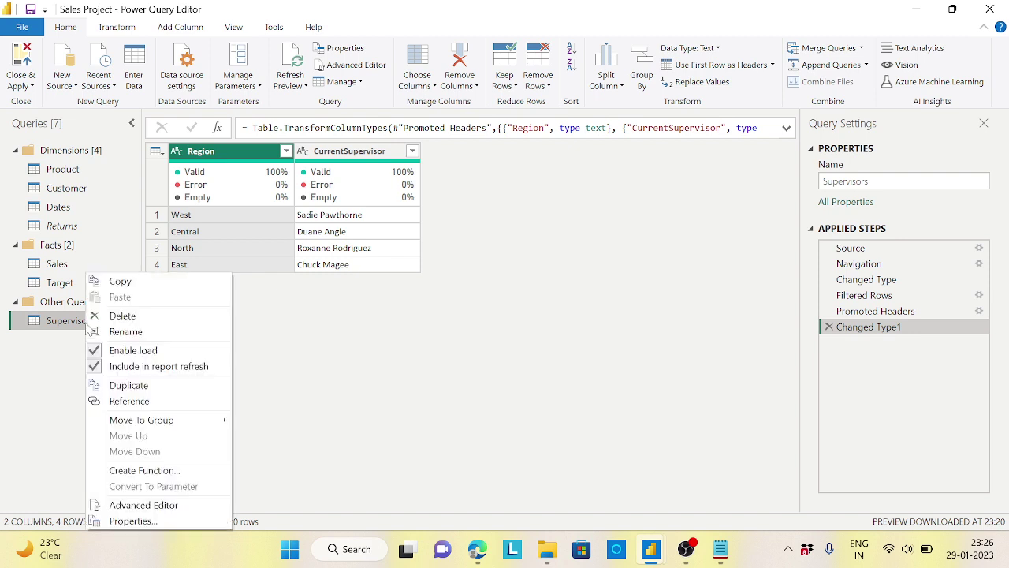
pyautogui.click(135, 352)
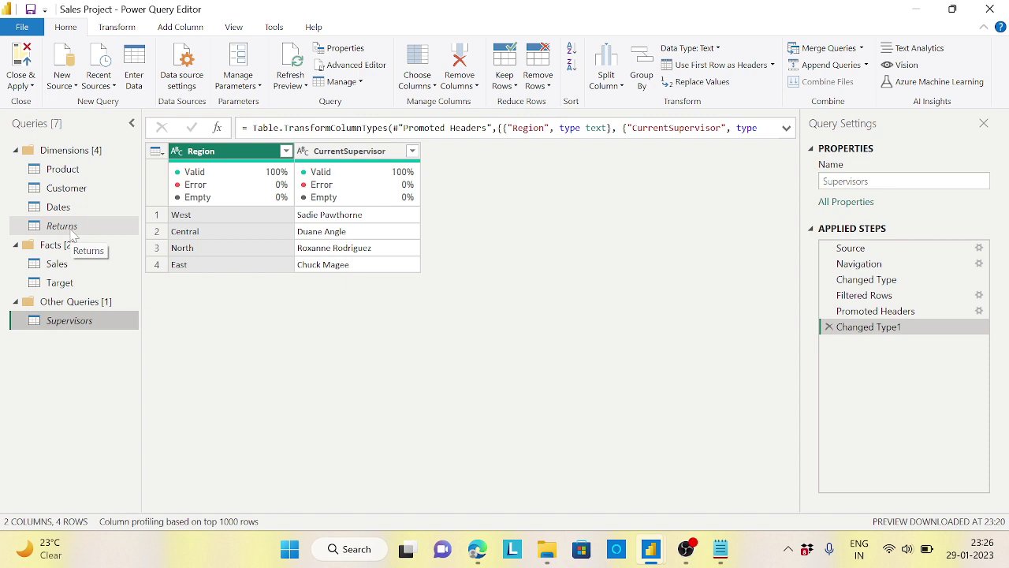
pyautogui.moveTo(70, 235); pyautogui.dragTo(77, 335)
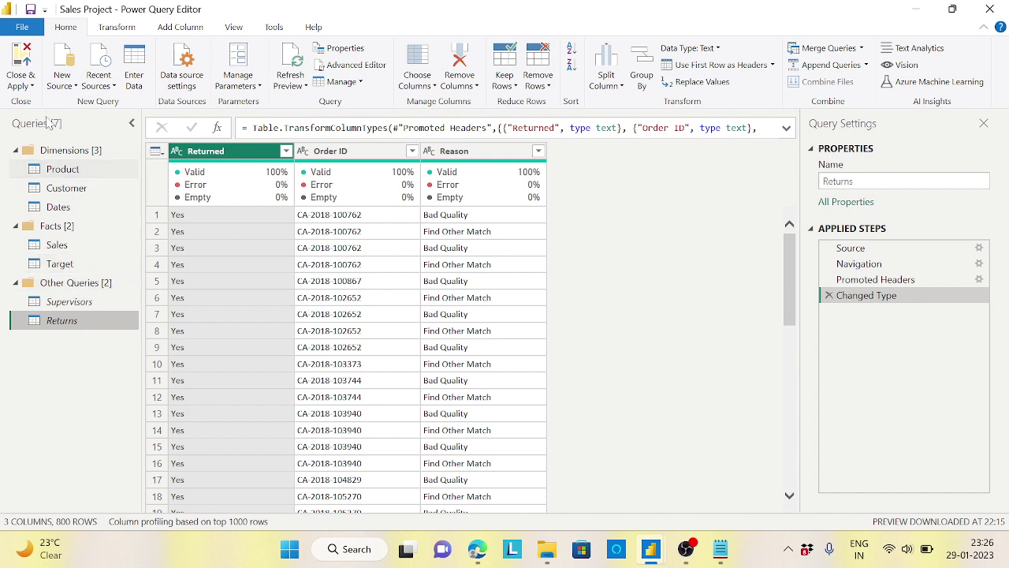
# Step: Close the query editor with changes applied, place the Target table beside Sales and below Customer in the model diagram, and enlarge its card
pyautogui.click(33, 87)
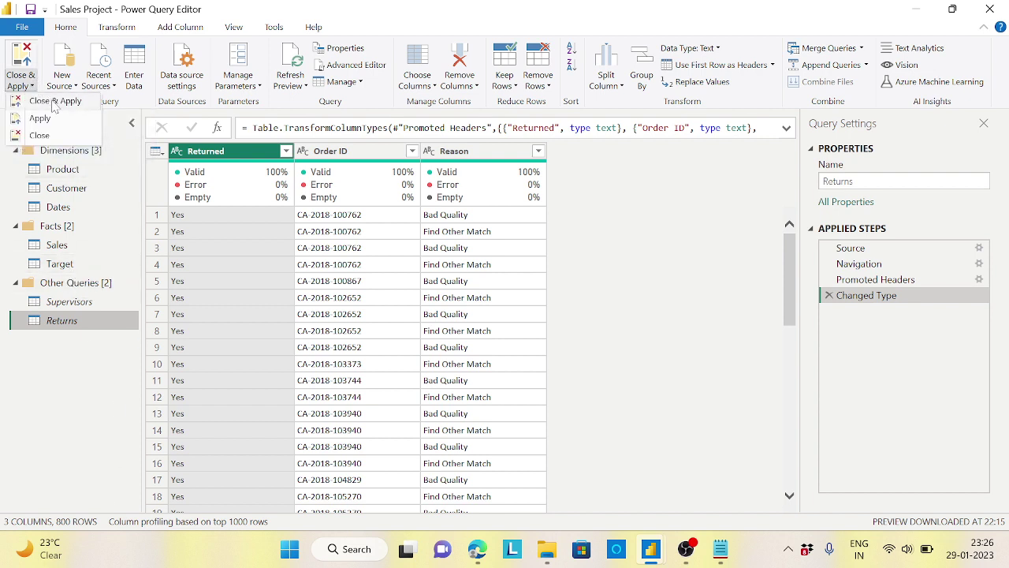
pyautogui.click(39, 135)
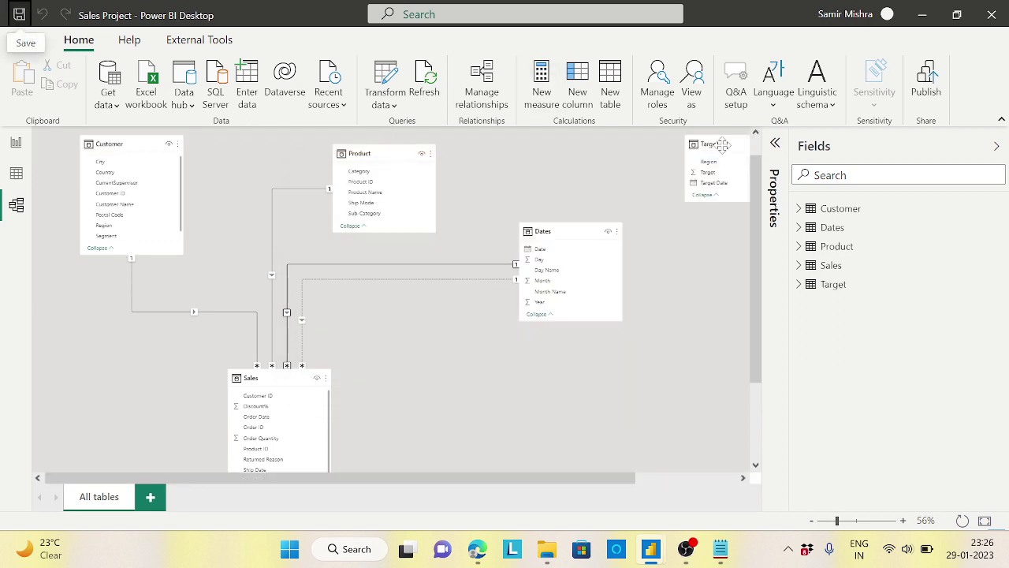
pyautogui.moveTo(723, 144); pyautogui.dragTo(134, 354)
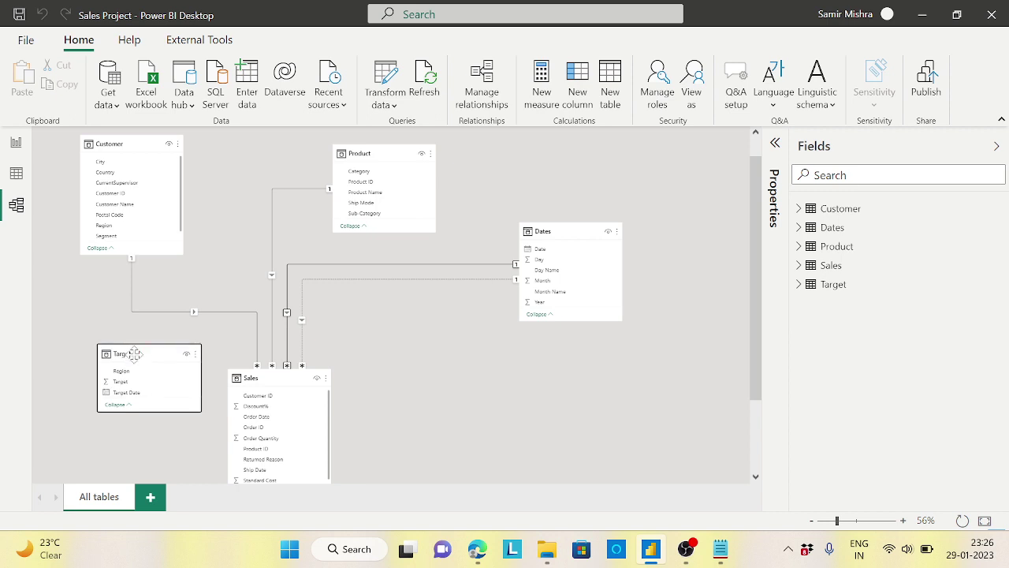
pyautogui.moveTo(276, 378); pyautogui.dragTo(391, 363)
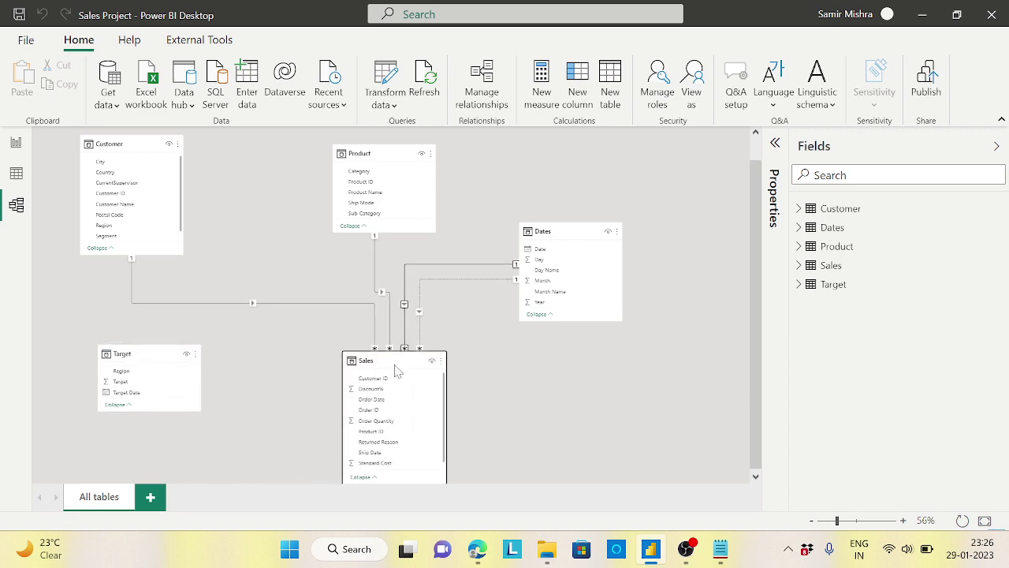
pyautogui.moveTo(151, 354); pyautogui.dragTo(153, 361)
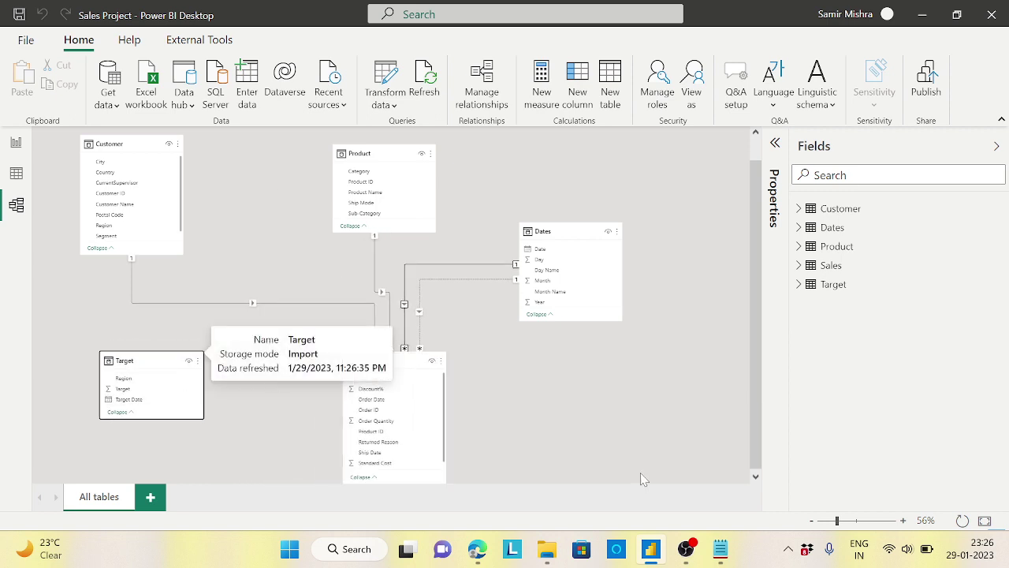
pyautogui.click(840, 521)
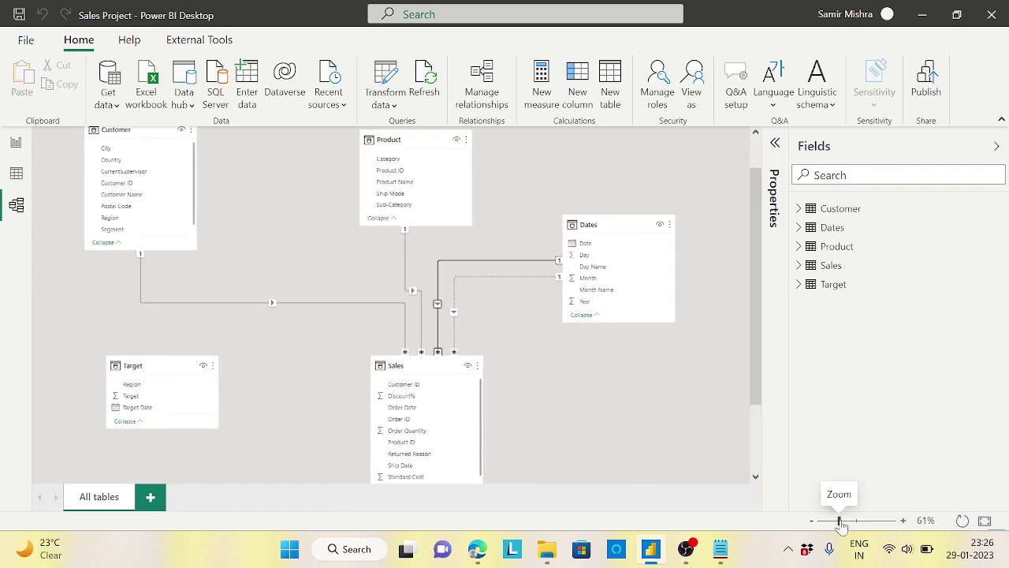
pyautogui.moveTo(205, 427); pyautogui.dragTo(192, 457)
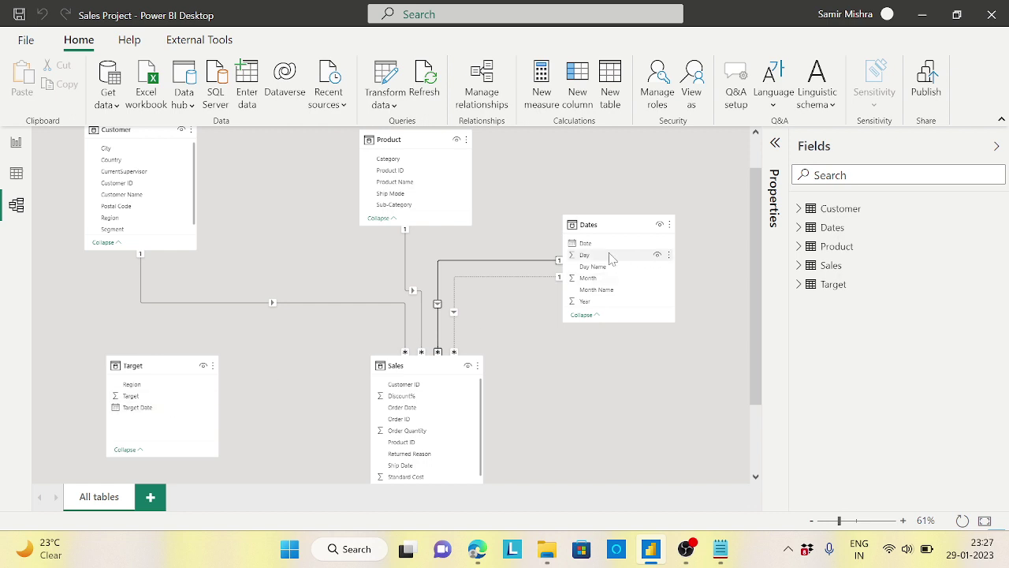
# Step: Create a relationship from the Date column of the Dates table to the Target Date column of the Target table
pyautogui.moveTo(587, 247); pyautogui.dragTo(151, 411)
pyautogui.scroll(-1, 338, 395)
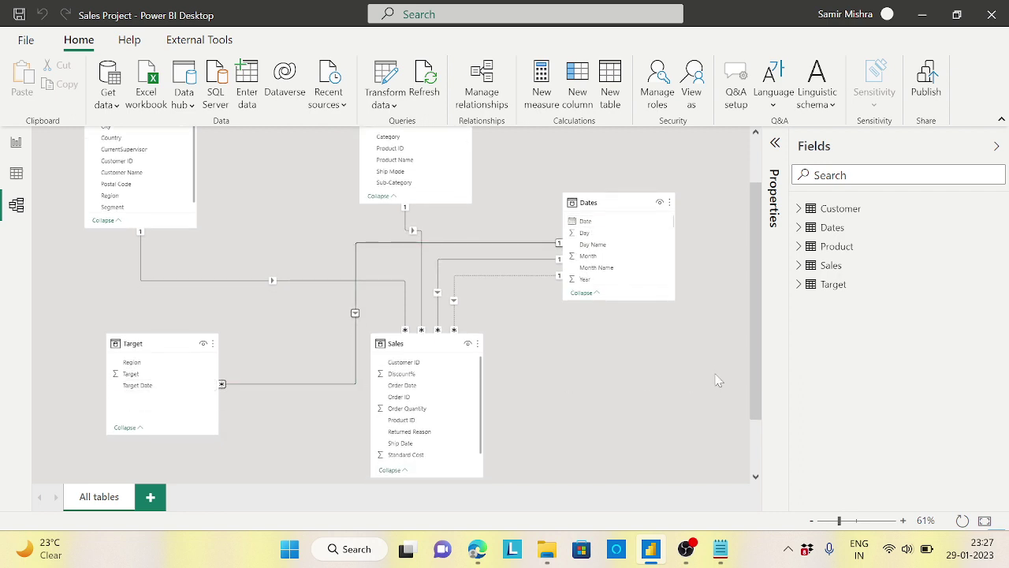
pyautogui.scroll(3, 760, 358)
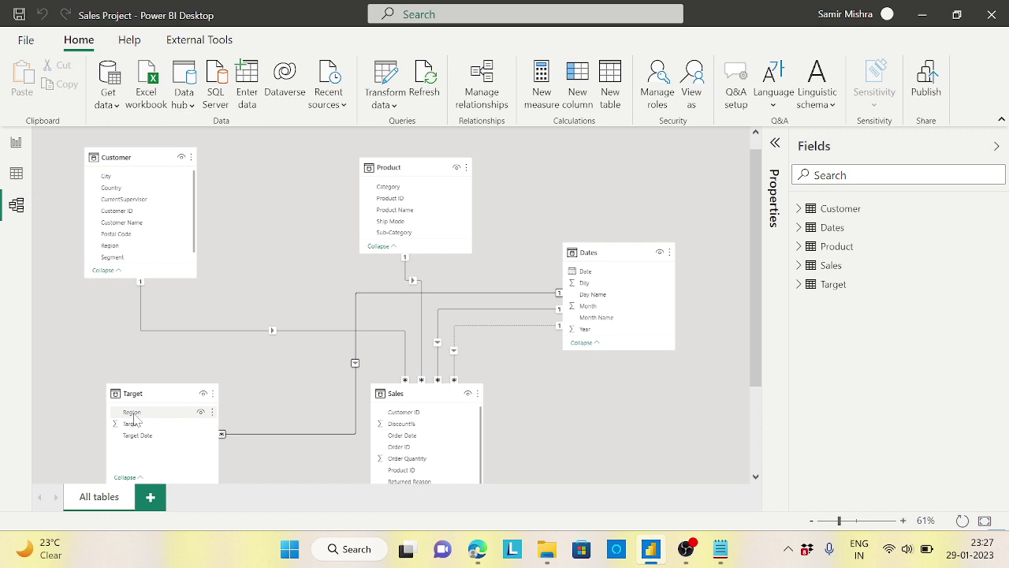
# Step: Try to create a relationship between the Region columns of the Target and Customer tables
pyautogui.moveTo(133, 415); pyautogui.dragTo(113, 248)
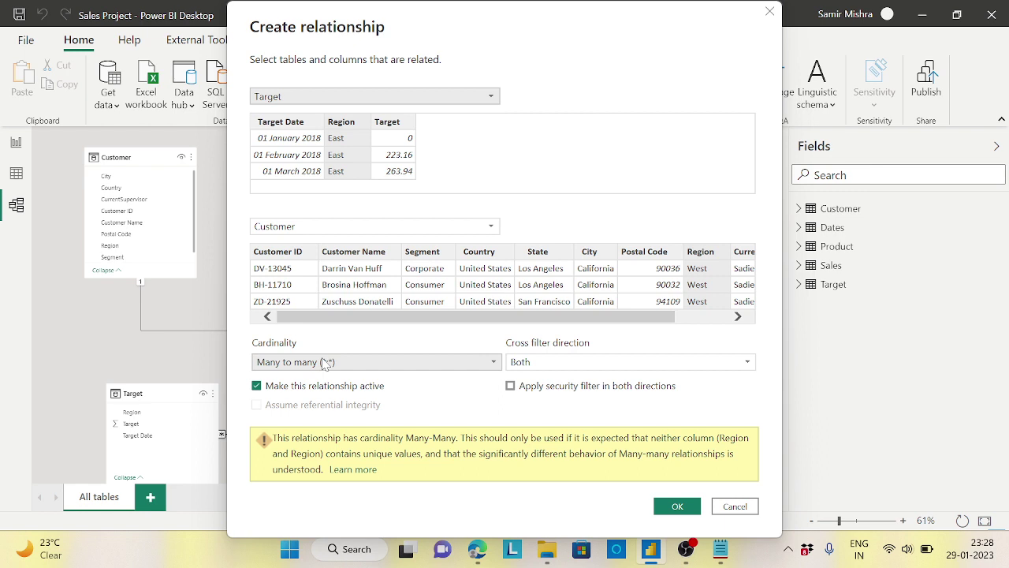
pyautogui.click(735, 506)
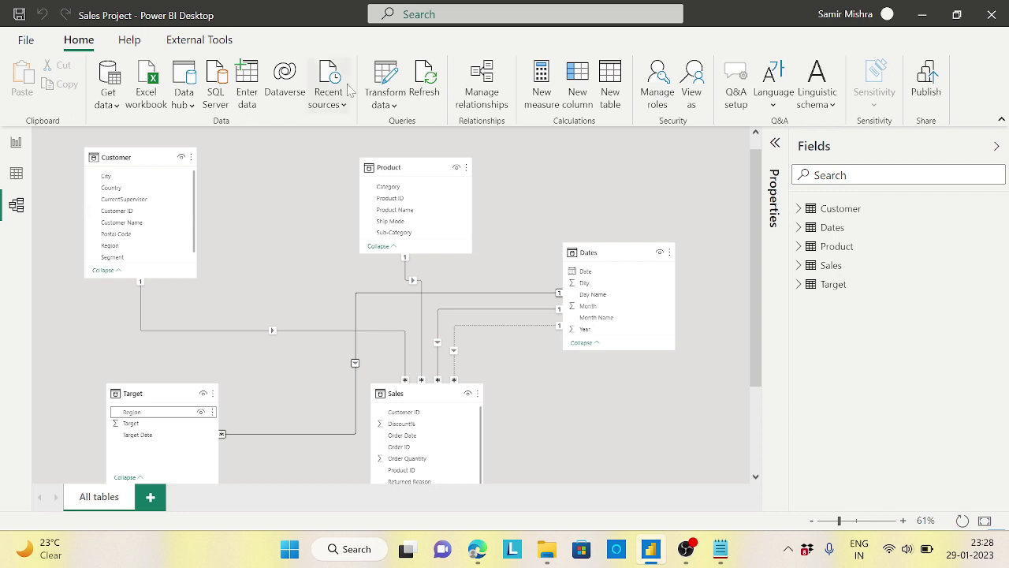
# Step: Open the query editor, duplicate the Customer query and rename the copy Region
pyautogui.click(392, 86)
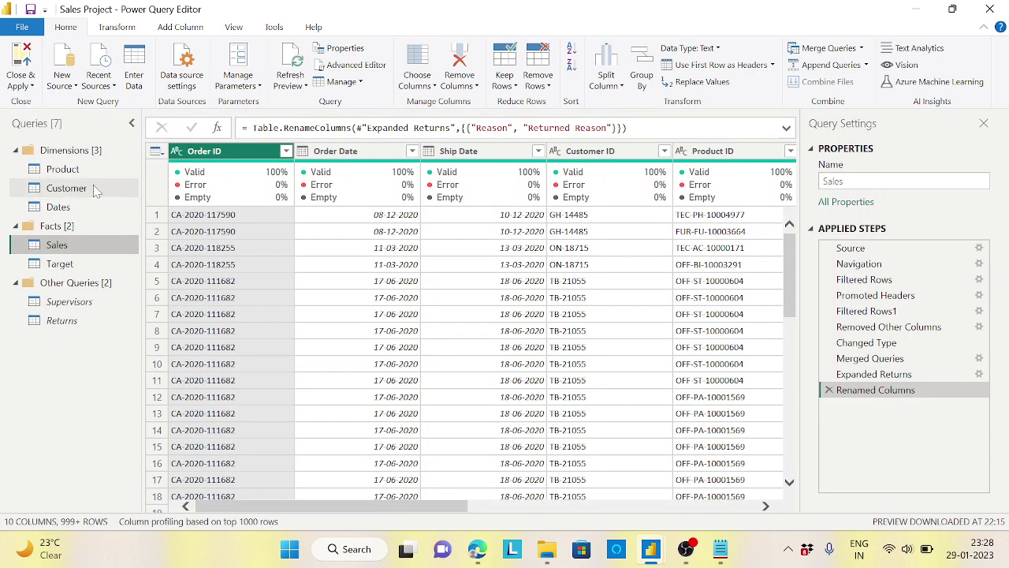
pyautogui.click(71, 192)
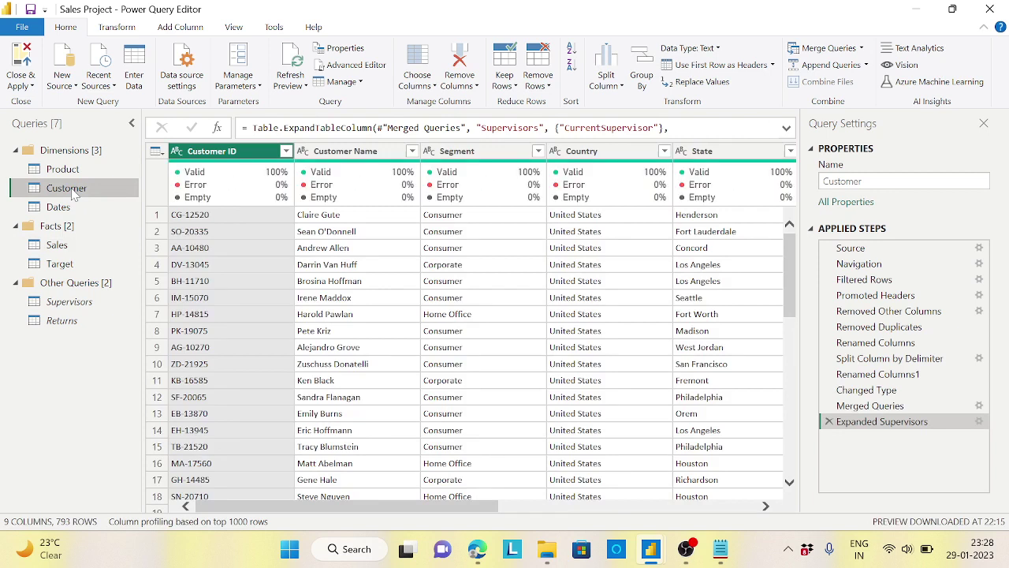
pyautogui.rightClick(73, 194)
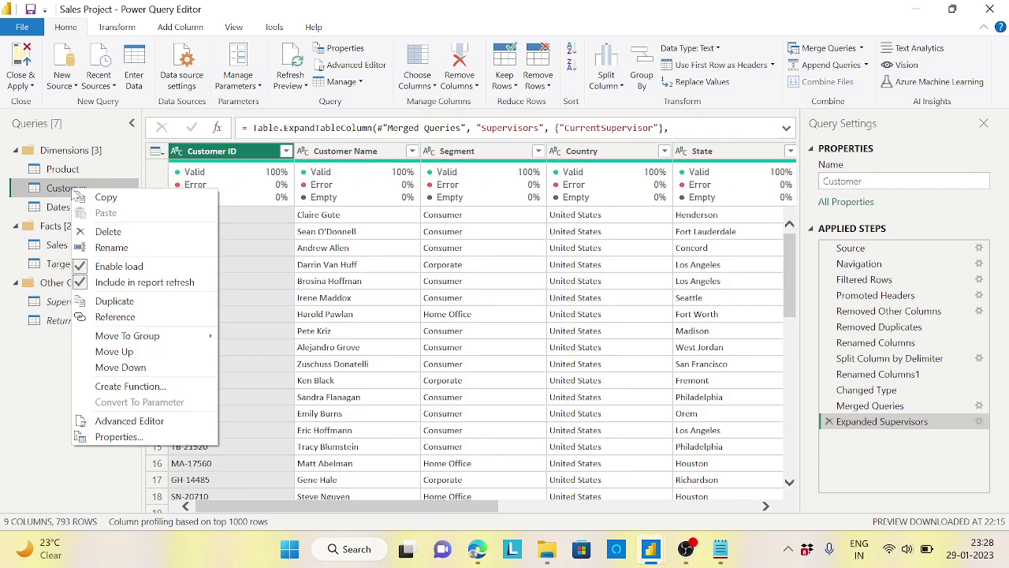
pyautogui.click(125, 301)
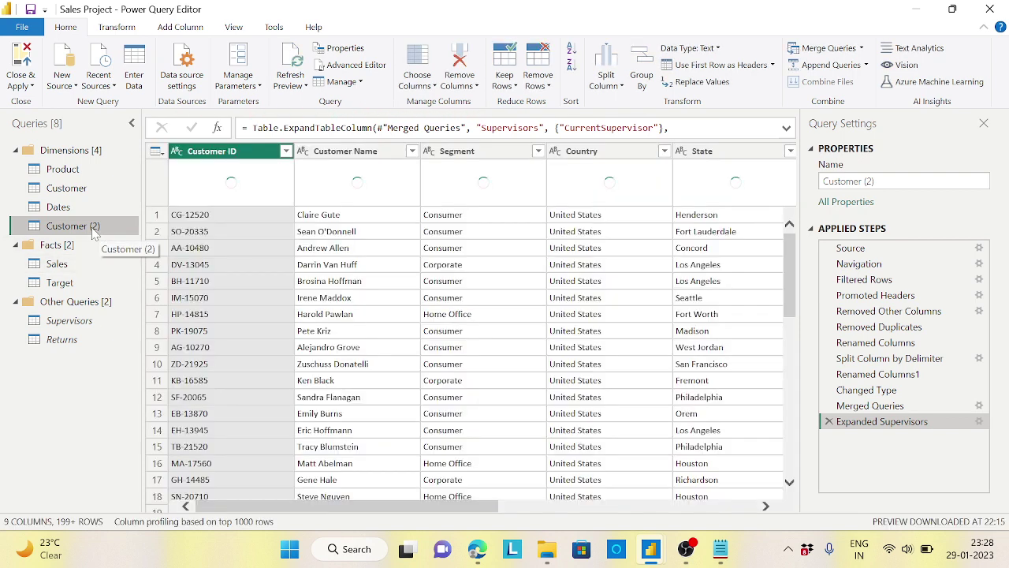
pyautogui.doubleClick(93, 229)
pyautogui.write('Re')
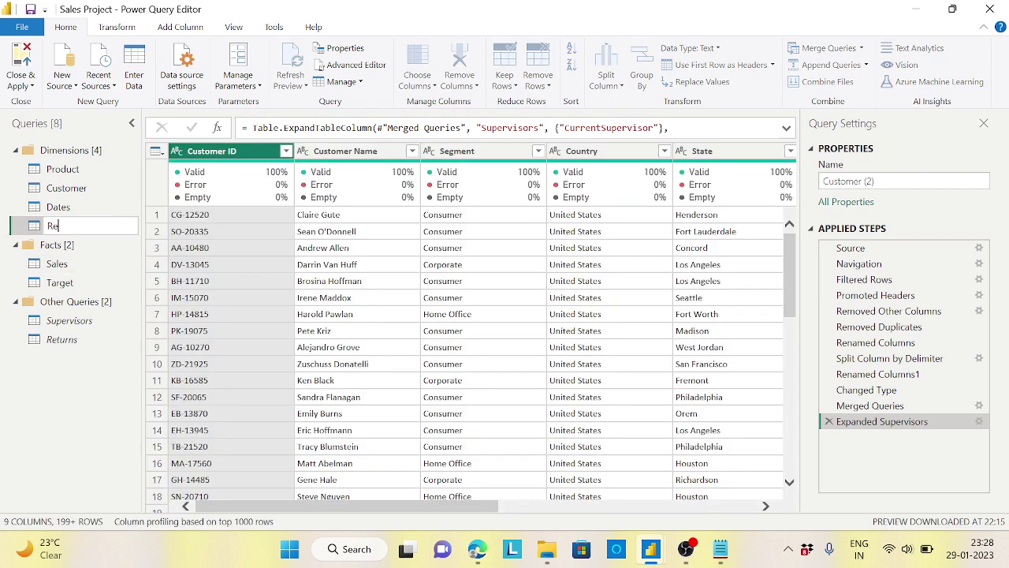
pyautogui.write('gion')
pyautogui.press('Return')
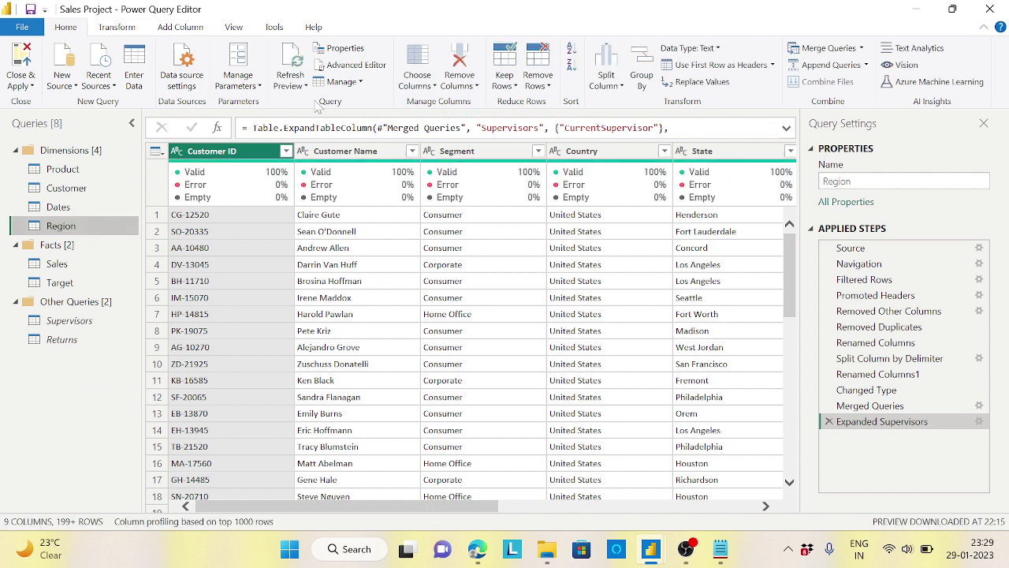
# Step: Keep only the Region column in the Region query and remove its duplicate rows
pyautogui.click(422, 61)
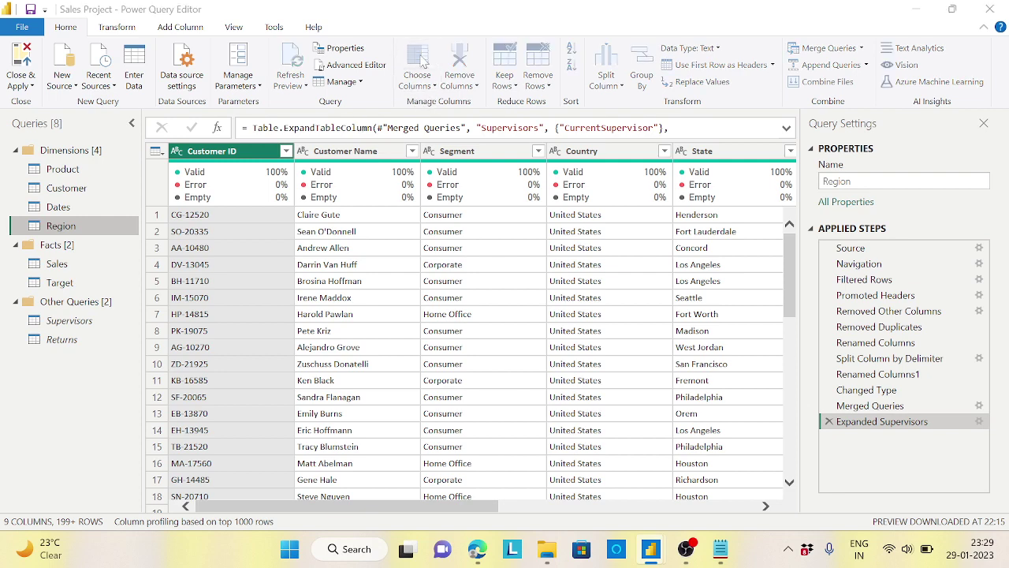
pyautogui.click(404, 125)
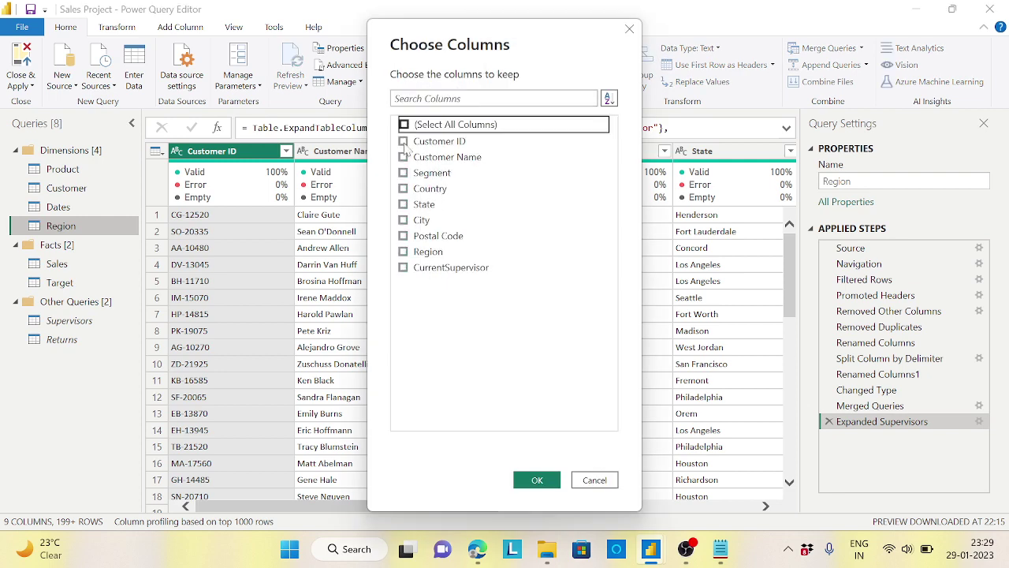
pyautogui.click(403, 250)
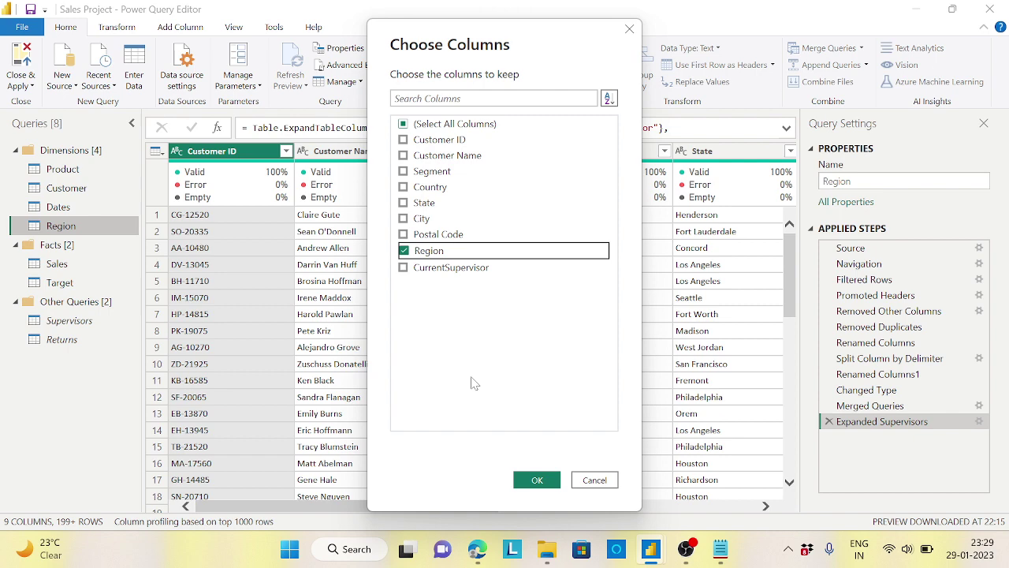
pyautogui.click(537, 480)
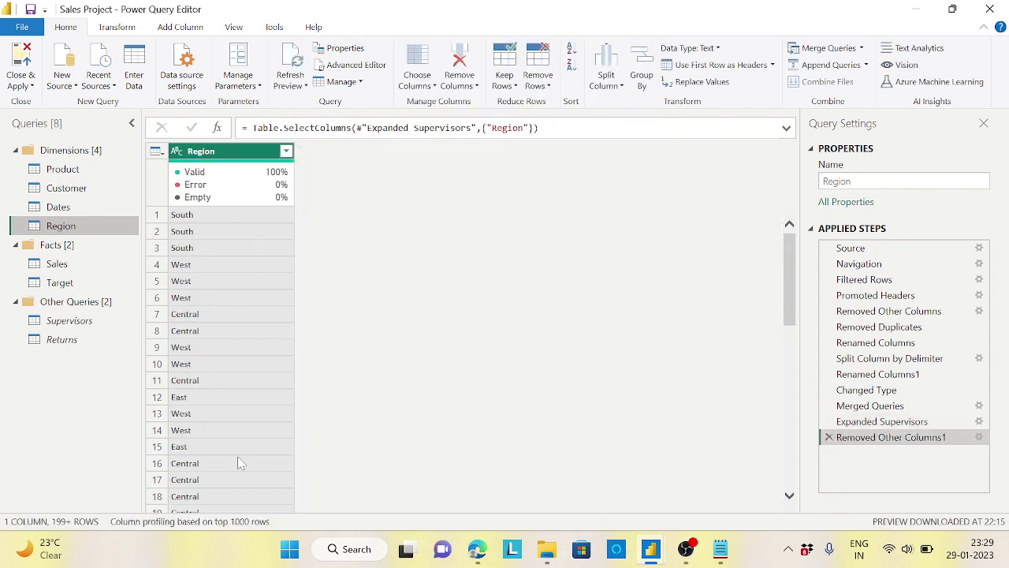
pyautogui.rightClick(229, 153)
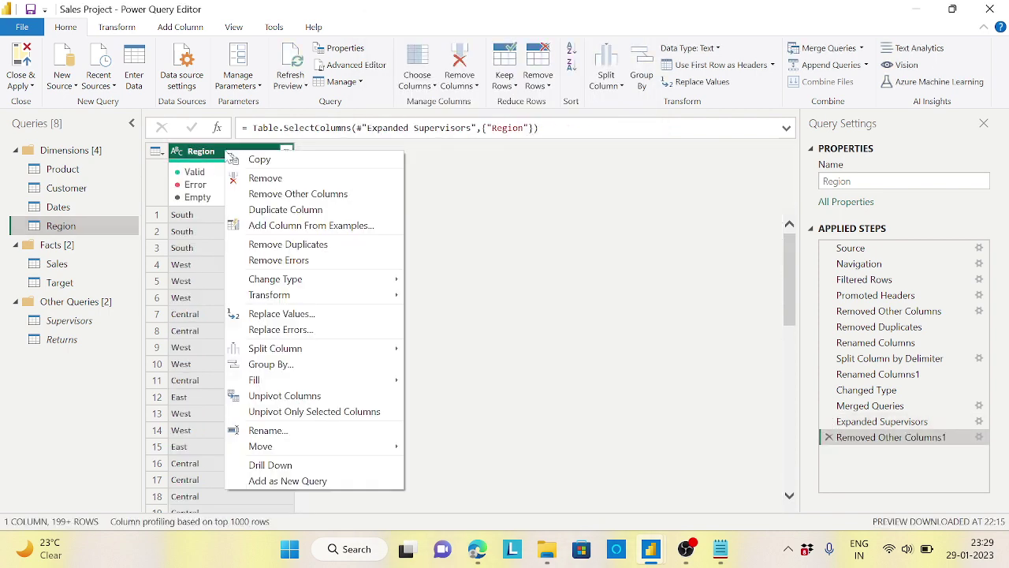
pyautogui.click(327, 247)
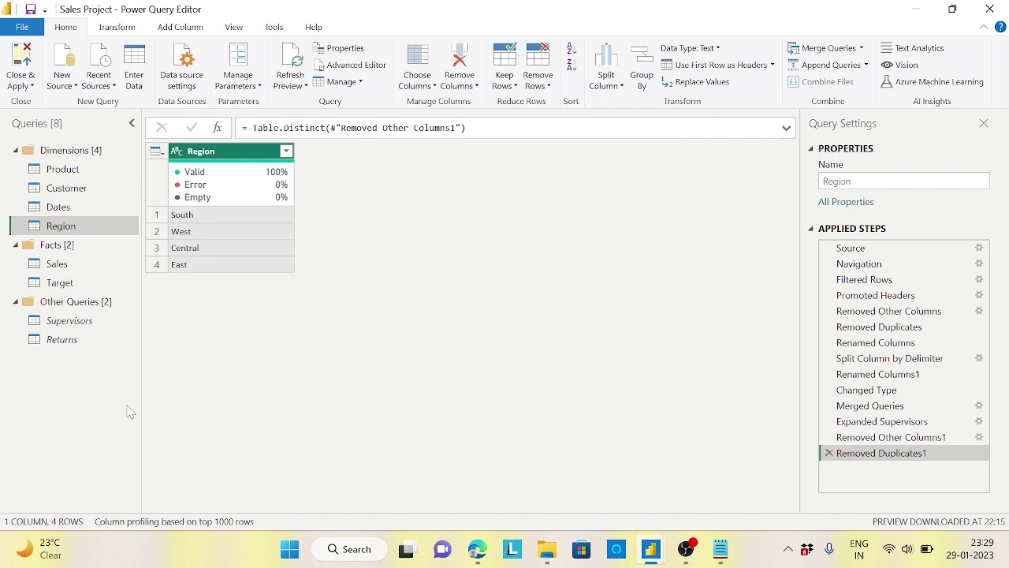
# Step: Close the query editor with changes applied and place the Region table between Customer and Target in the model diagram
pyautogui.click(33, 86)
pyautogui.click(52, 101)
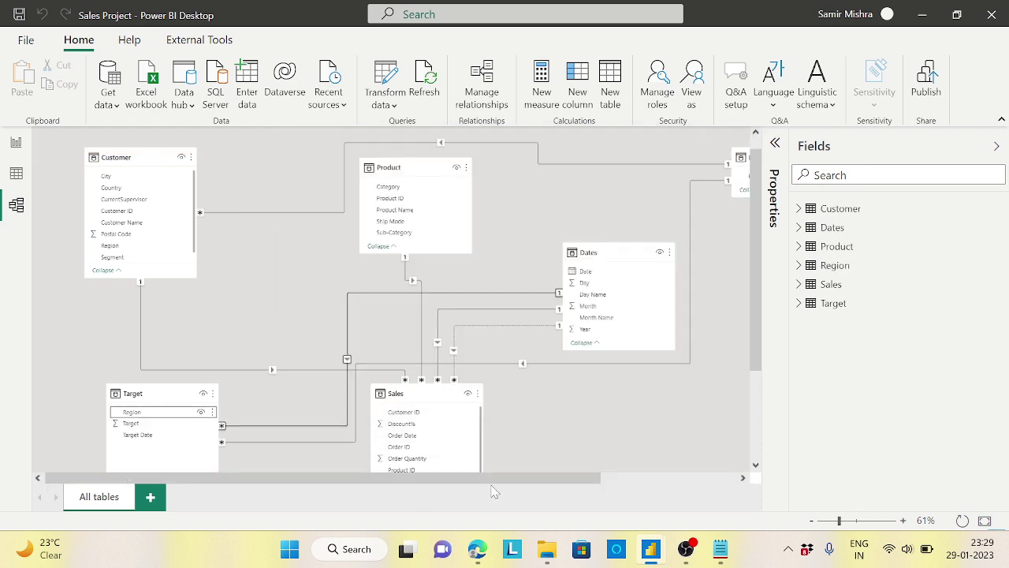
pyautogui.moveTo(513, 478); pyautogui.dragTo(544, 484)
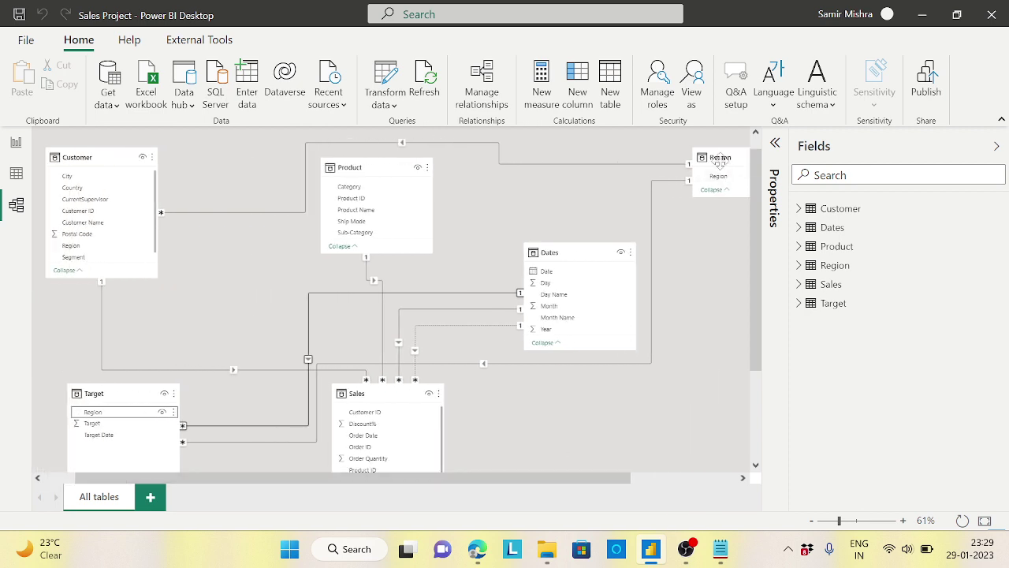
pyautogui.moveTo(719, 158); pyautogui.dragTo(58, 294)
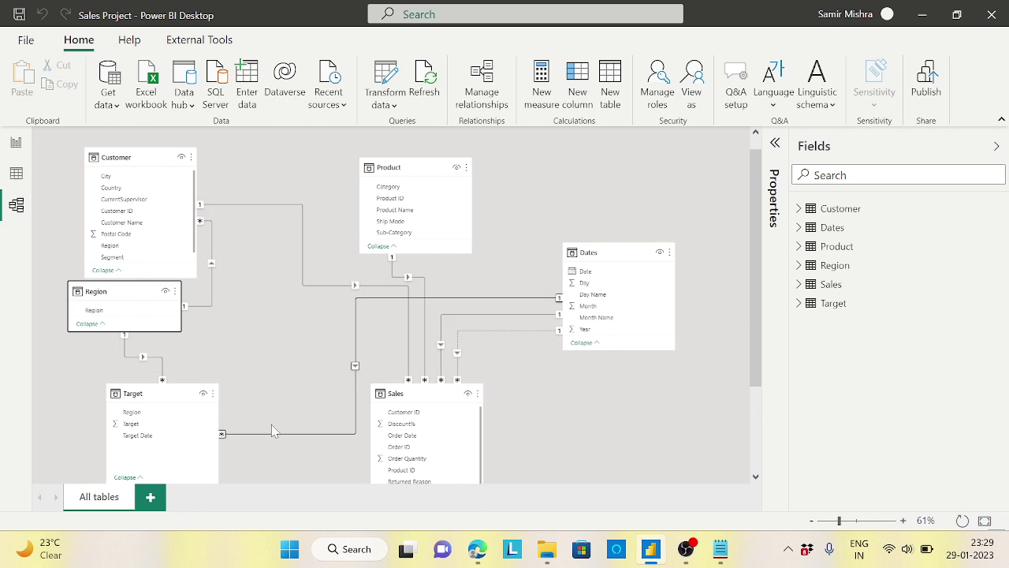
# Step: Spread out the diagram so Region stands left of Customer and Target, and Sales sits further right and slightly lower
pyautogui.moveTo(157, 157); pyautogui.dragTo(275, 159)
pyautogui.moveTo(173, 392); pyautogui.dragTo(266, 398)
pyautogui.moveTo(137, 294); pyautogui.dragTo(136, 257)
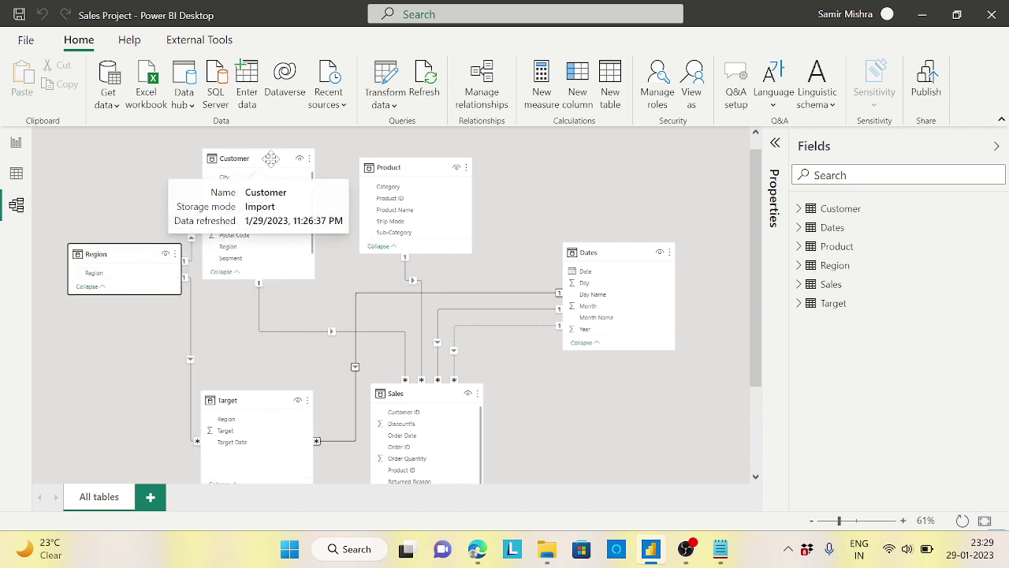
pyautogui.moveTo(271, 158); pyautogui.dragTo(298, 157)
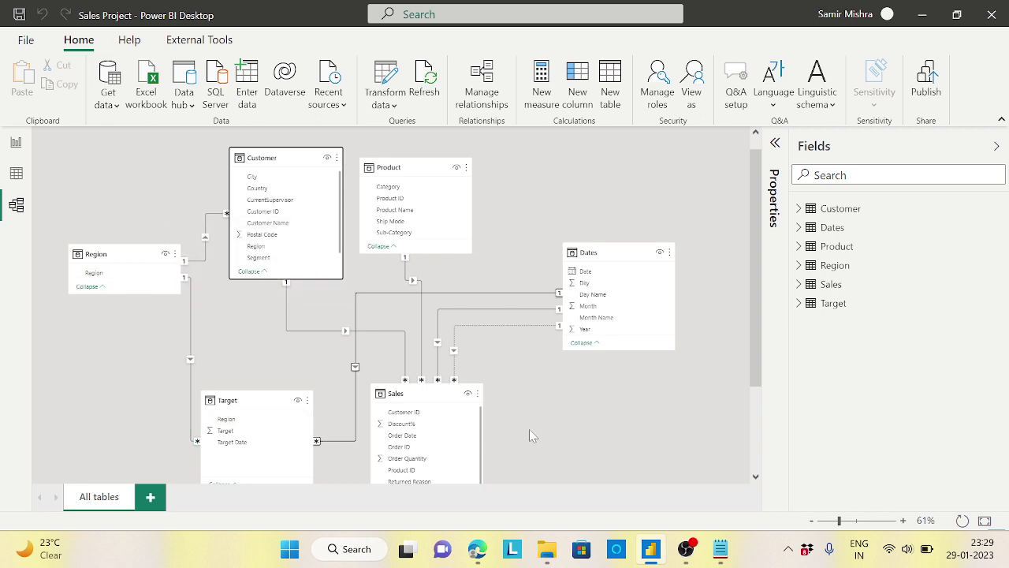
pyautogui.moveTo(430, 397); pyautogui.dragTo(492, 408)
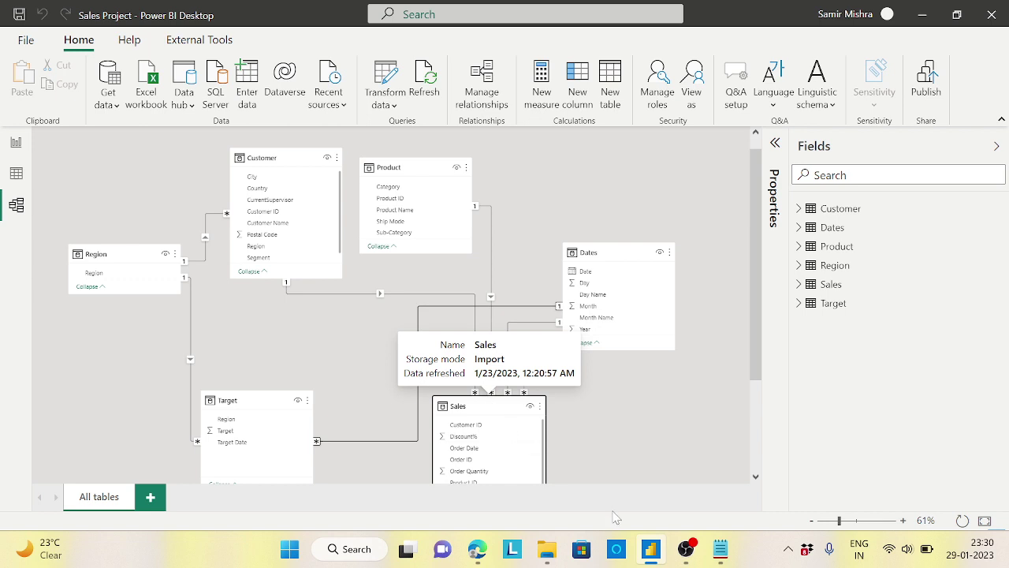
# Step: Switch to the open Notepad note and add the headings "Star Model" and "Snowflake Model" below the date examples
pyautogui.moveTo(719, 549)
pyautogui.click(666, 520)
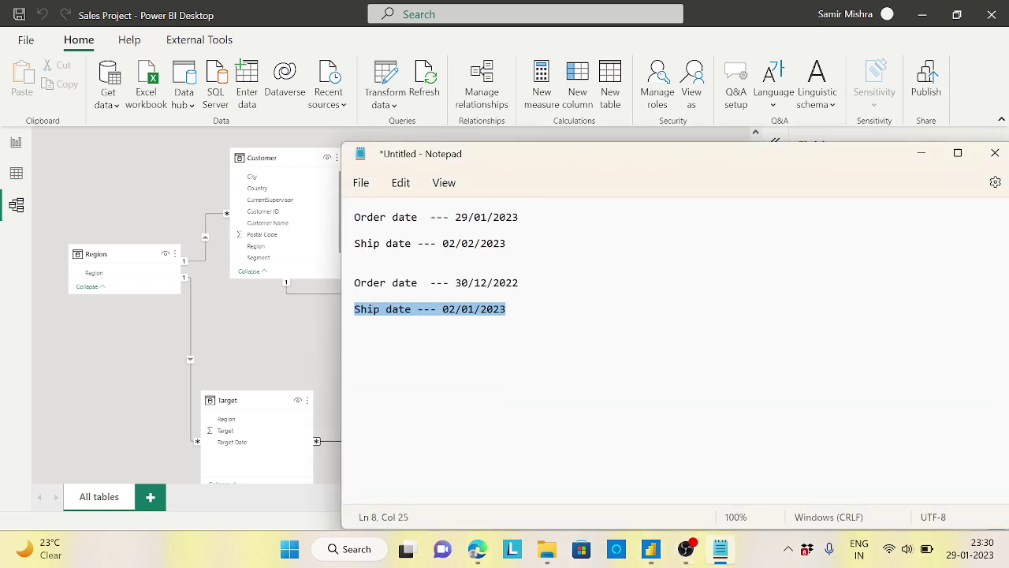
pyautogui.press('Right')
pyautogui.press('Return')
pyautogui.press('Return')
pyautogui.press('Return')
pyautogui.write('S')
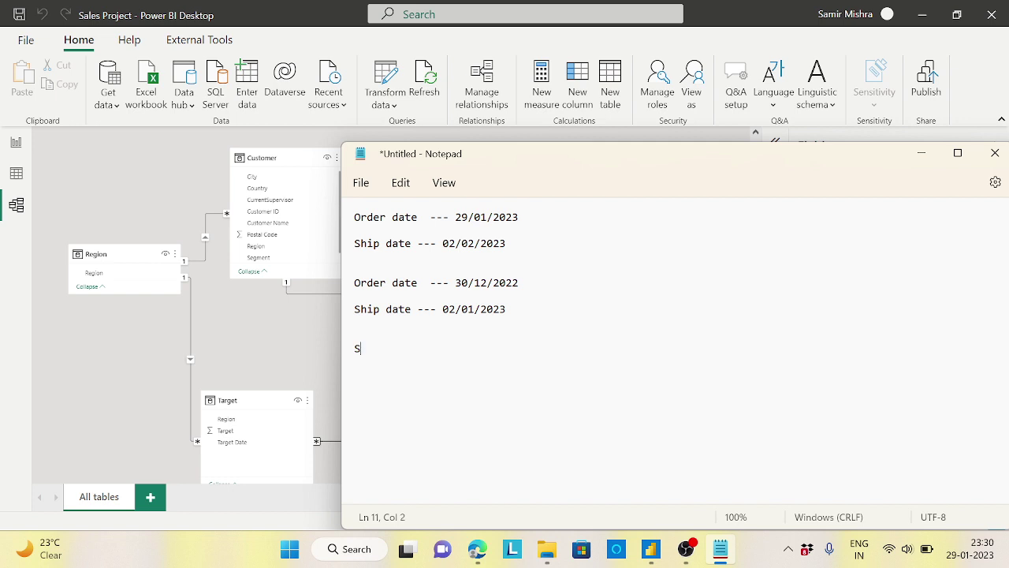
pyautogui.press('BackSpace')
pyautogui.write('Start Model')
pyautogui.press('Return')
pyautogui.press('Return')
pyautogui.write('S')
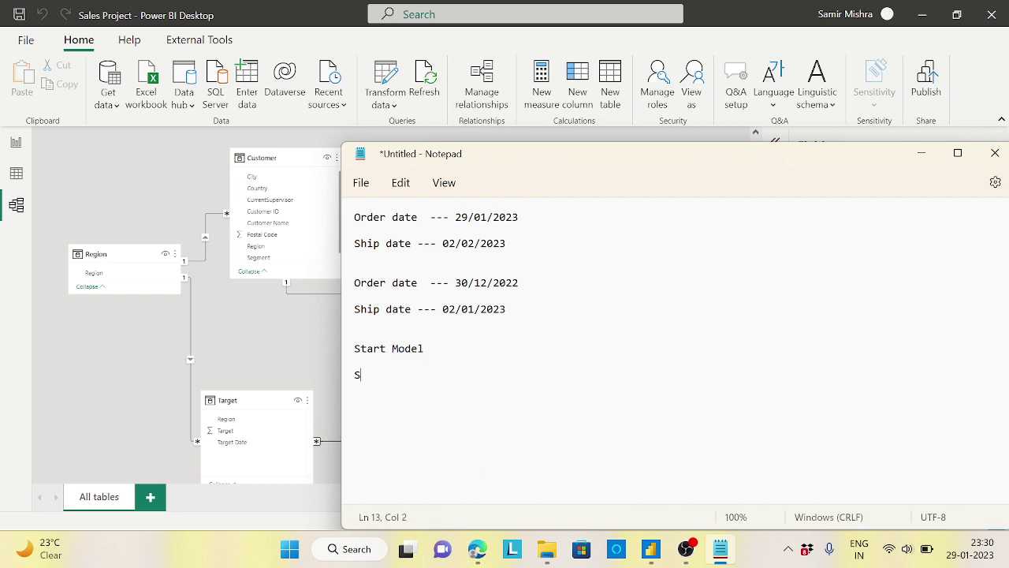
pyautogui.write('nowflake Model')
pyautogui.click(383, 347)
pyautogui.press('BackSpace')
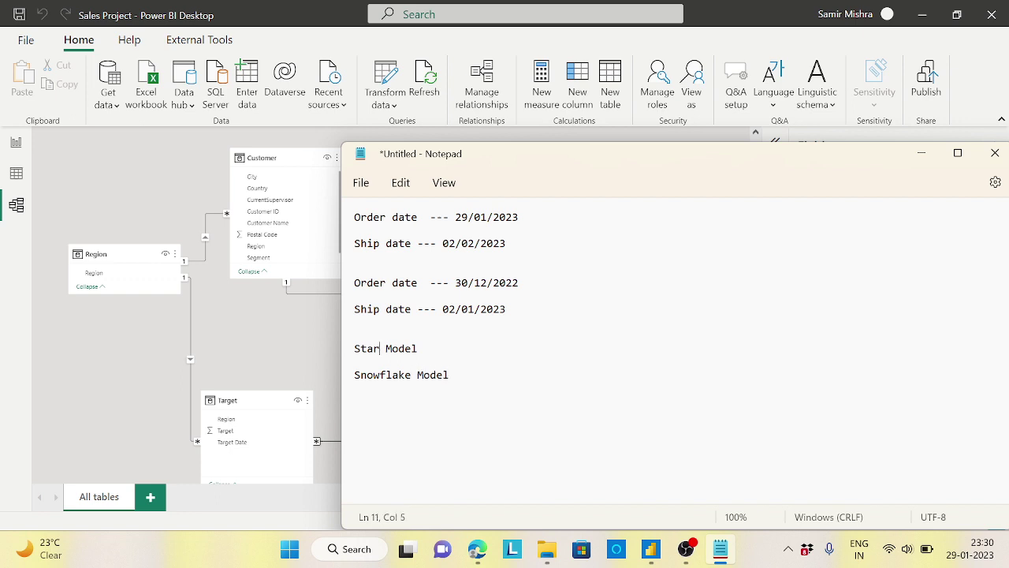
# Step: Add the line "one fact table underline by multiple dimensions" under the Star Model heading, then return to the Power BI model diagram
pyautogui.press('End')
pyautogui.press('Return')
pyautogui.press('Return')
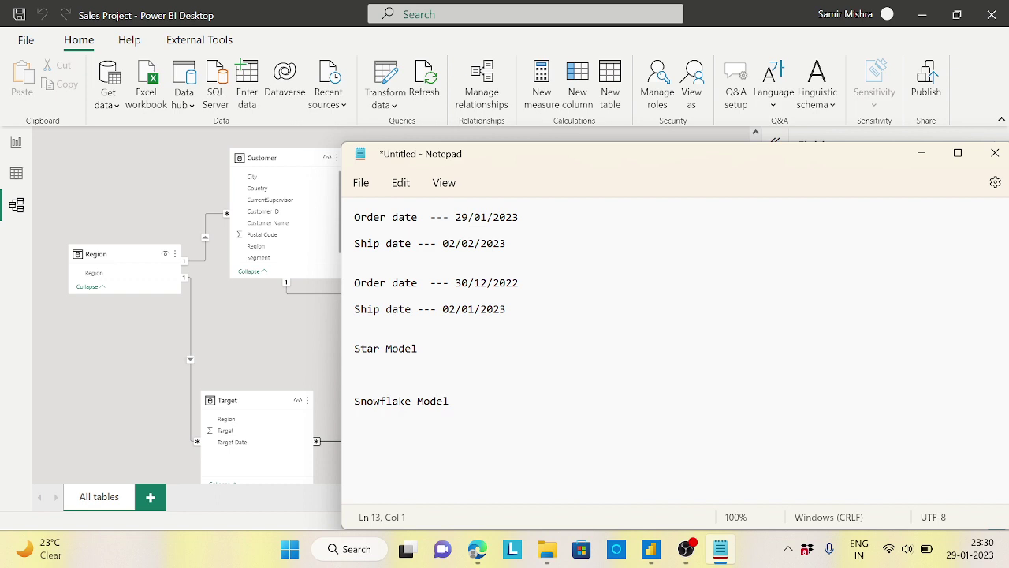
pyautogui.write('one fact table unde')
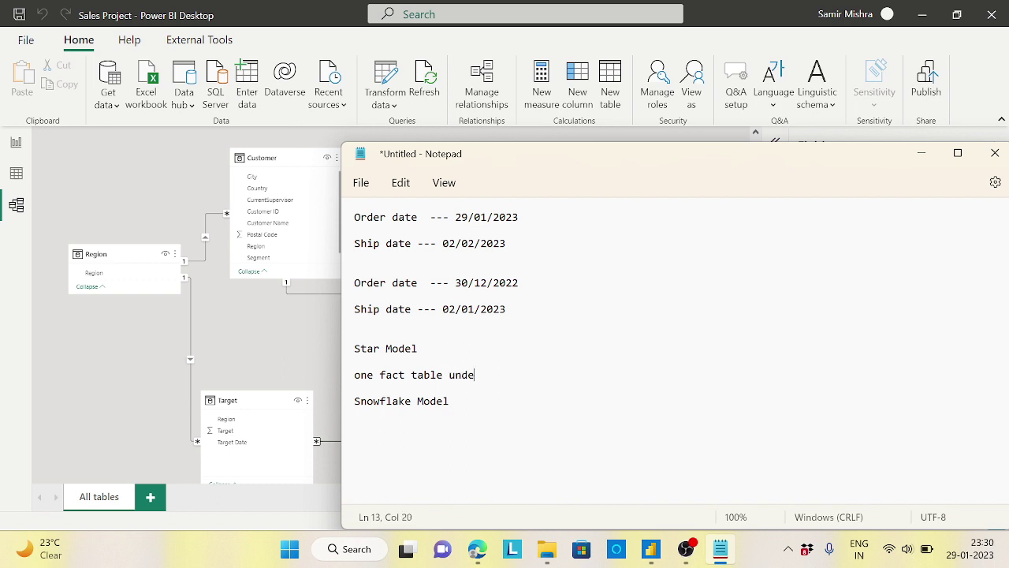
pyautogui.write('rline by multiple')
pyautogui.press('BackSpace')
pyautogui.press('BackSpace')
pyautogui.write('le d')
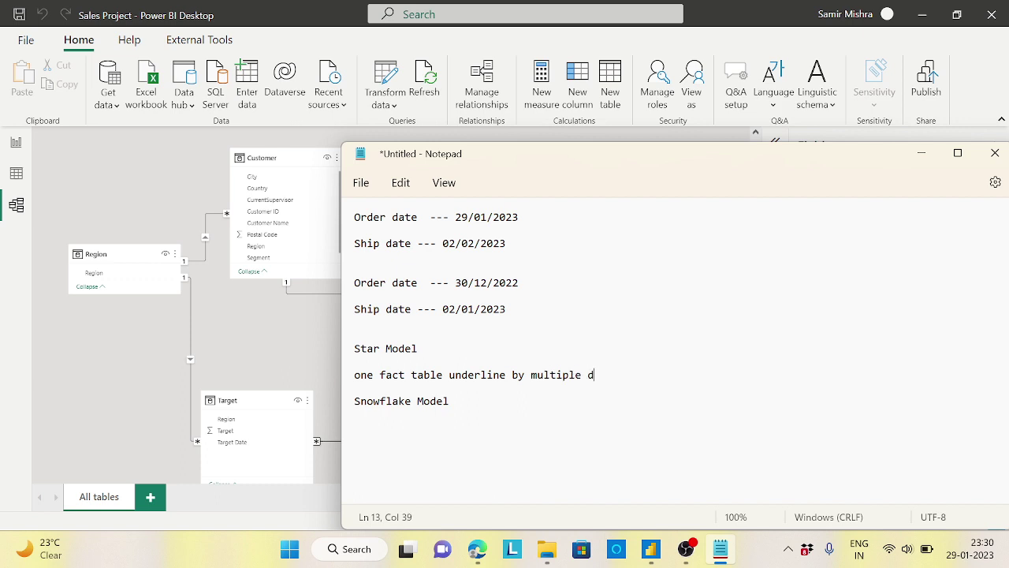
pyautogui.write('imensions')
pyautogui.click(272, 313)
pyautogui.scroll(-1, 271, 314)
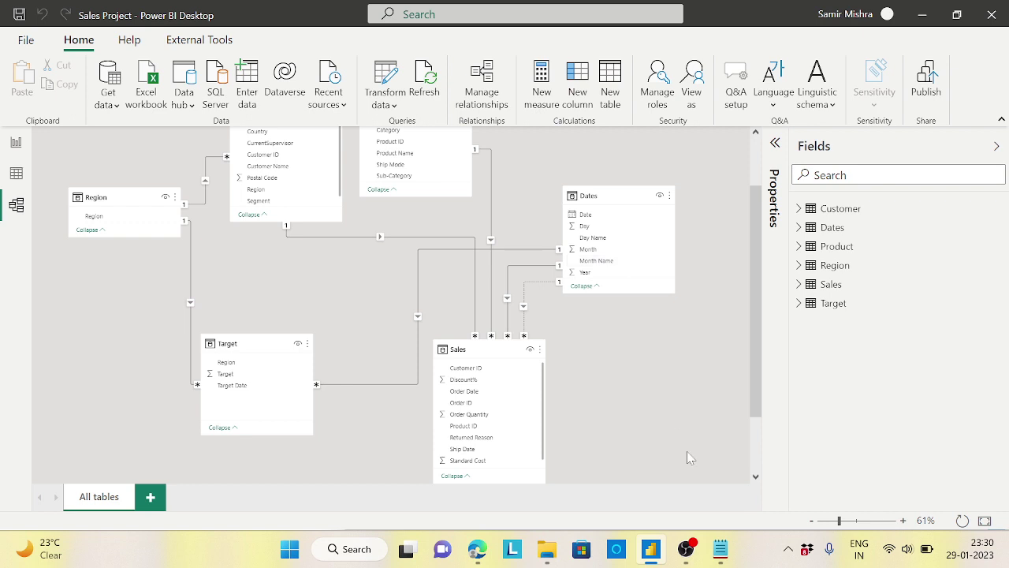
# Step: In the Notepad note, extend the Snowflake Model heading with ":- When the Dimension got the Extension conected with Other Dimensions"
pyautogui.click(719, 548)
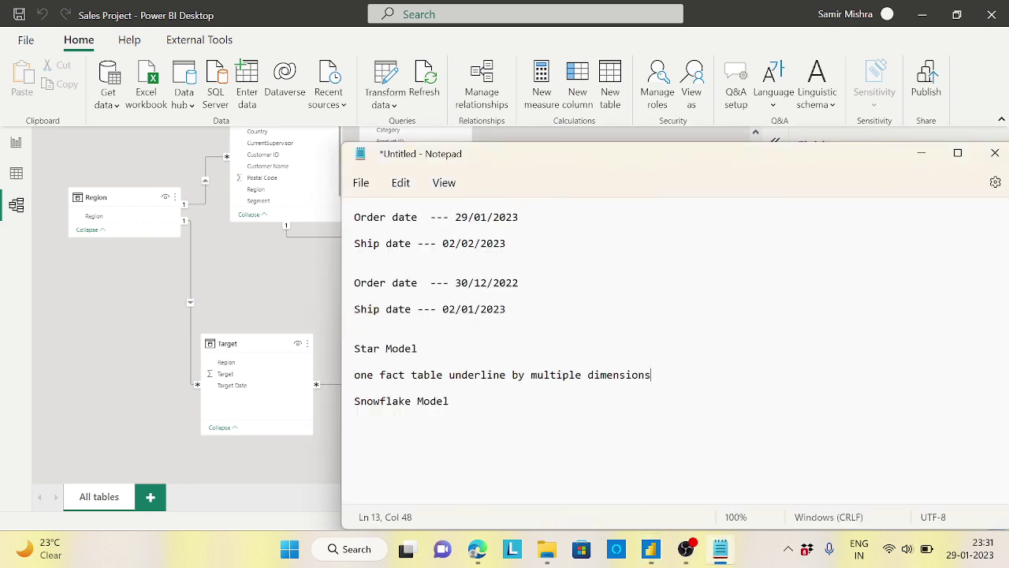
pyautogui.click(449, 401)
pyautogui.write(':- When the Dimensiongot t')
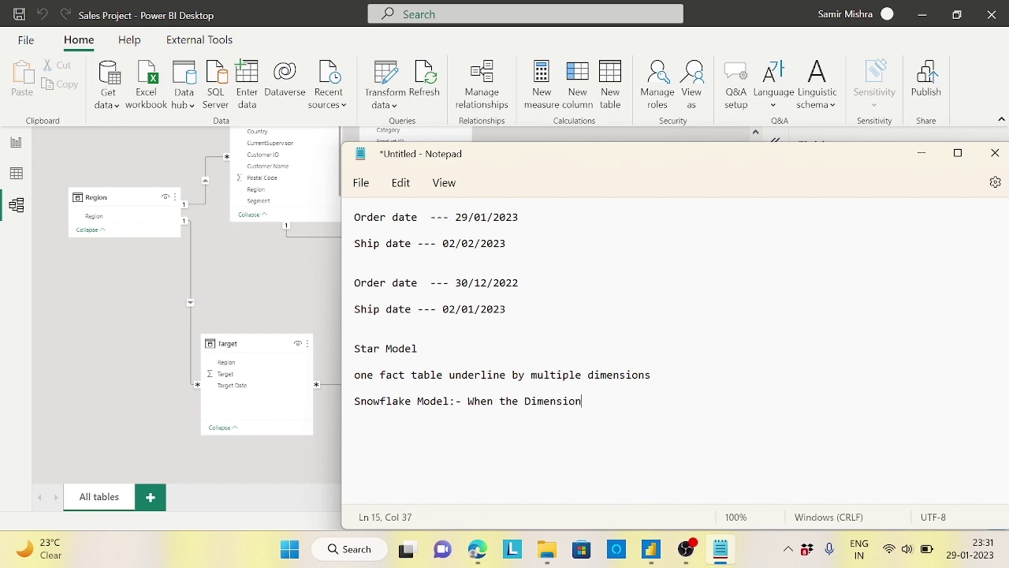
pyautogui.press('BackSpace')
pyautogui.press('BackSpace')
pyautogui.press('BackSpace')
pyautogui.press('BackSpace')
pyautogui.press('BackSpace')
pyautogui.write('got t')
pyautogui.press('BackSpace')
pyautogui.write('the Exen')
pyautogui.press('BackSpace')
pyautogui.press('BackSpace')
pyautogui.write('tension conecte')
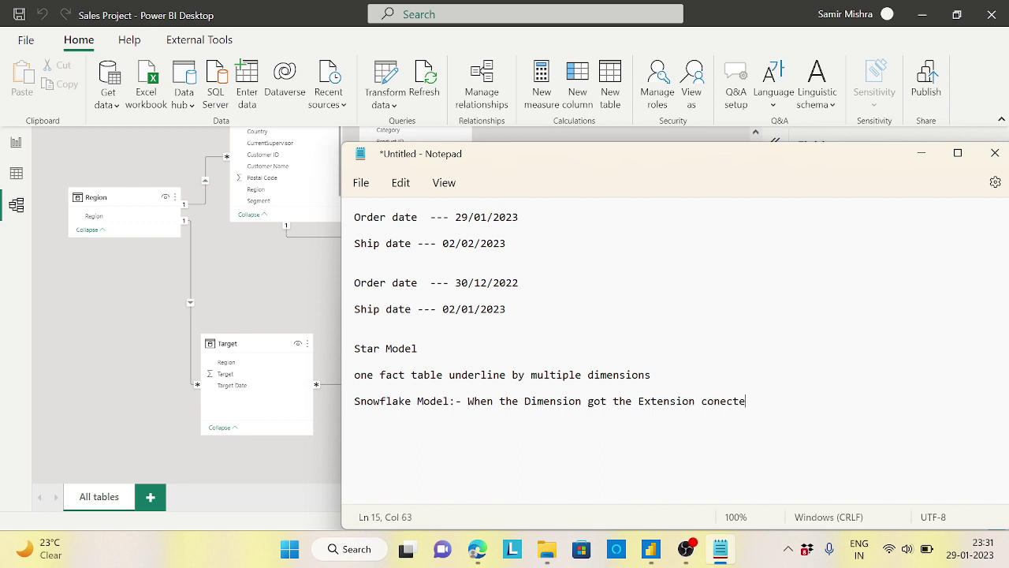
pyautogui.write('d with Other Dimensions')
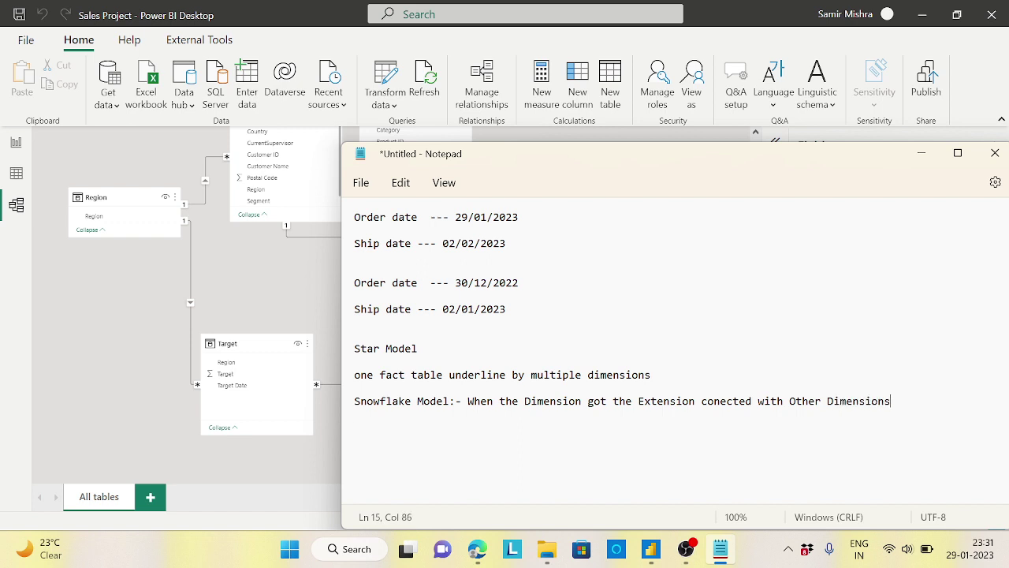
pyautogui.press('Return')
# Step: Minimize the note to return to the model diagram and save the Sales Project file
pyautogui.click(921, 153)
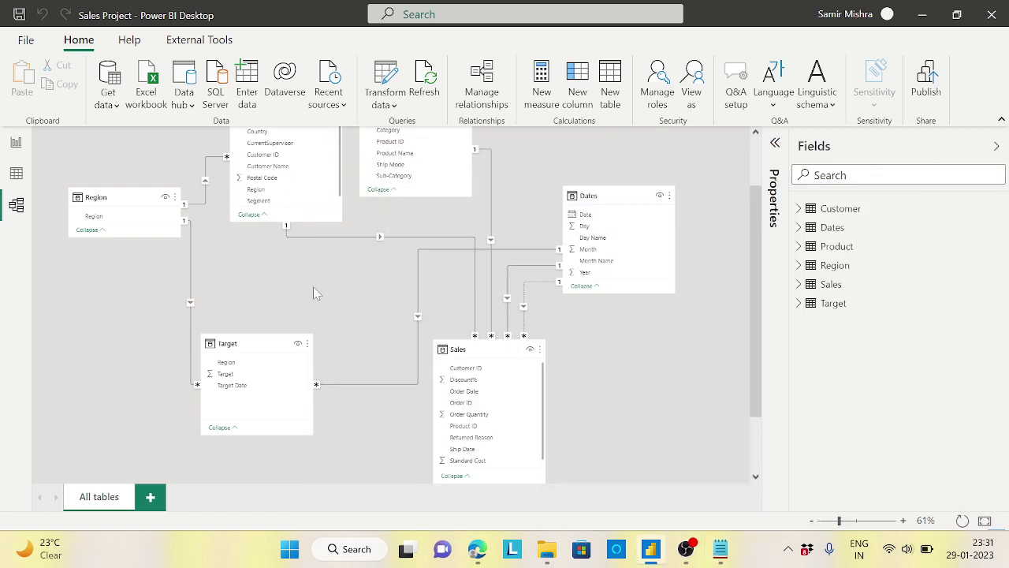
pyautogui.moveTo(760, 310); pyautogui.dragTo(760, 275)
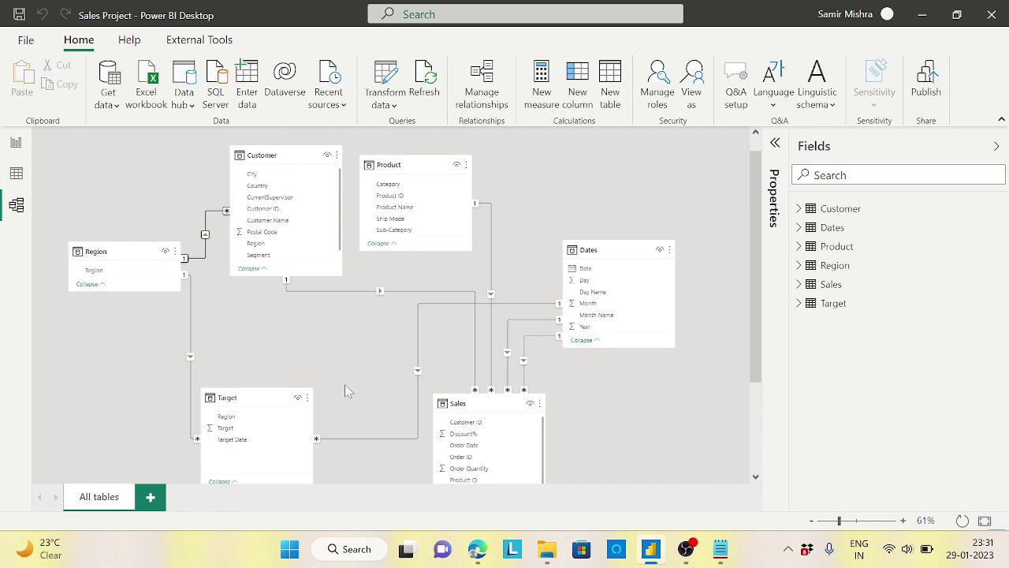
pyautogui.click(24, 16)
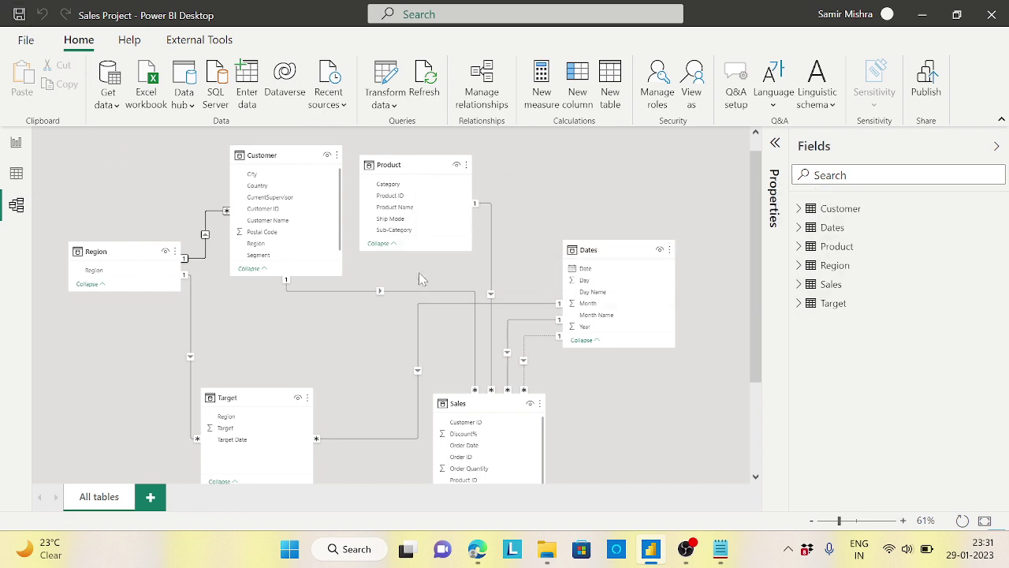